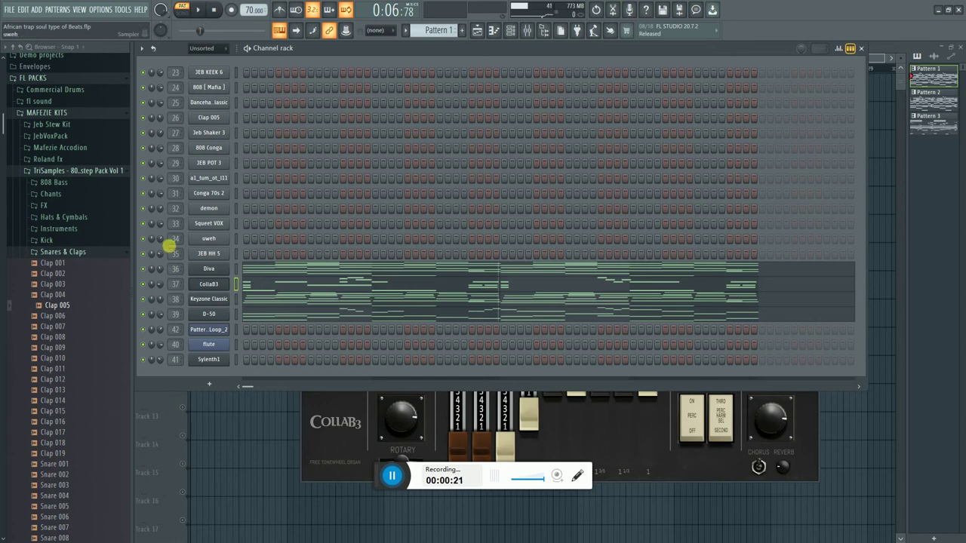
# - Solo the Diva channel in the channel rack and play Pattern 1 to audition it
pyautogui.rightClick(143, 269)
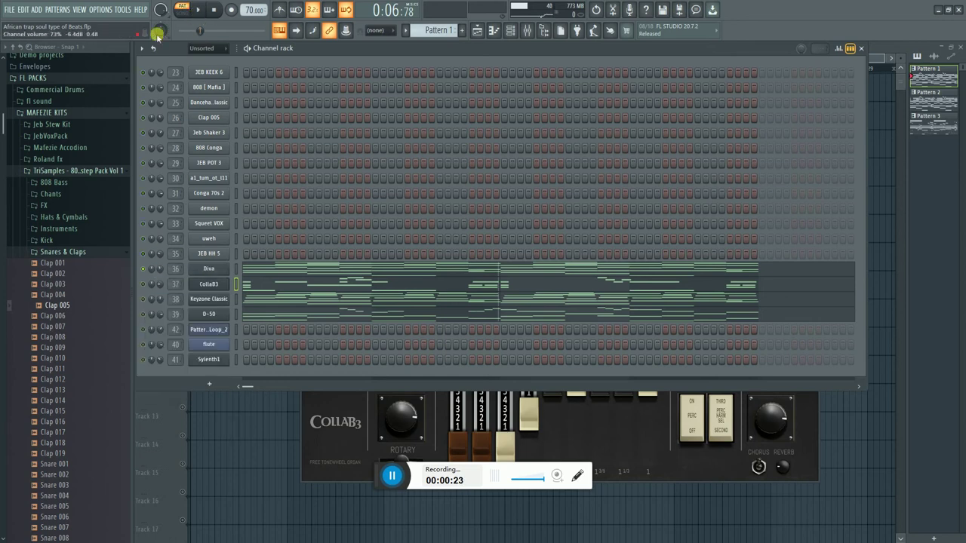
pyautogui.click(198, 15)
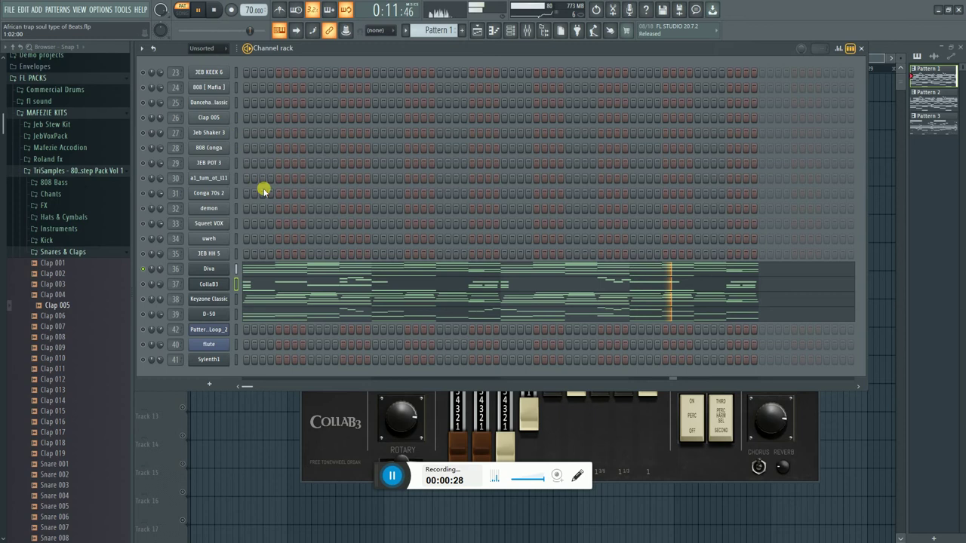
# - Check the FL Studio ASIO buffer length in the audio settings and close both settings windows
pyautogui.click(101, 9)
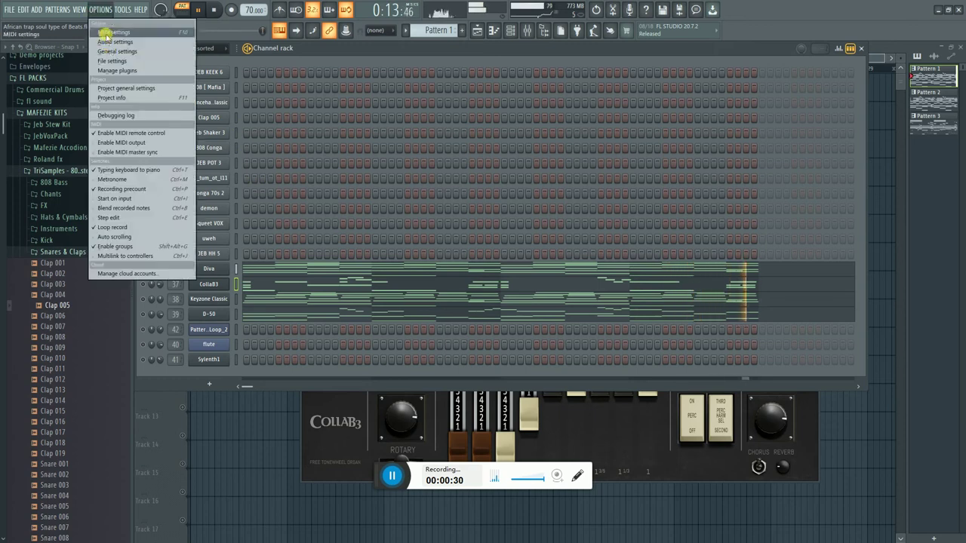
pyautogui.click(108, 41)
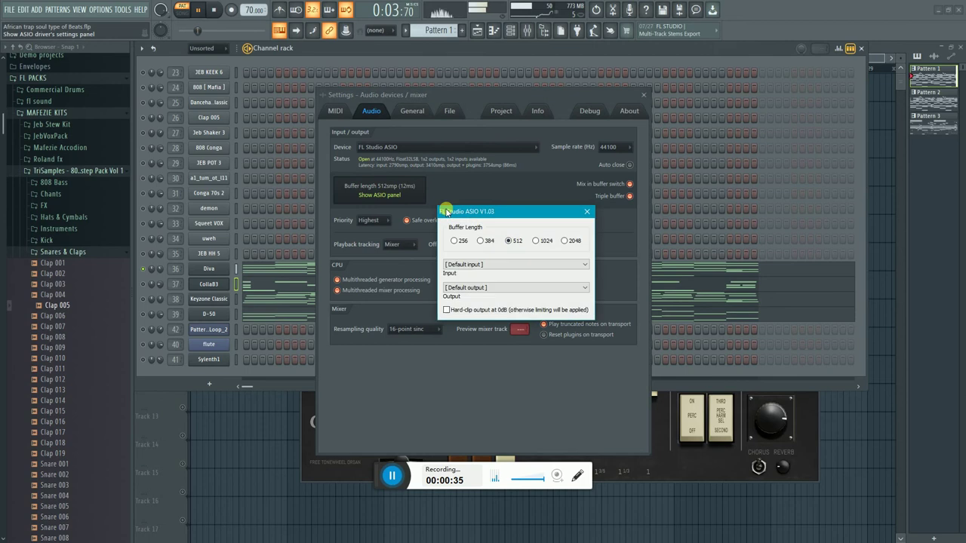
pyautogui.click(586, 217)
pyautogui.click(647, 96)
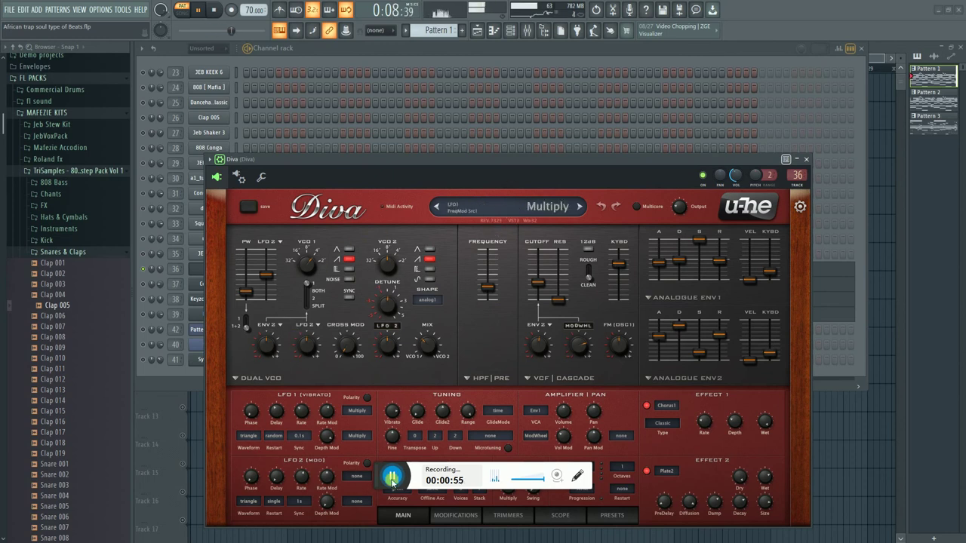
# - Bring the channel rack forward, solo the CollaB3 channel, and open its instrument window to audition it in Pattern 1
pyautogui.moveTo(381, 480); pyautogui.dragTo(759, 535)
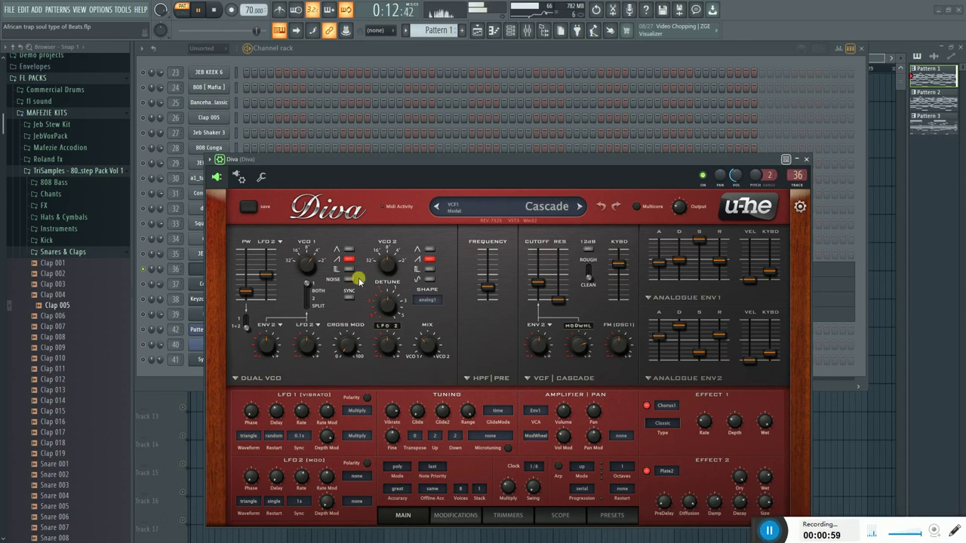
pyautogui.click(150, 376)
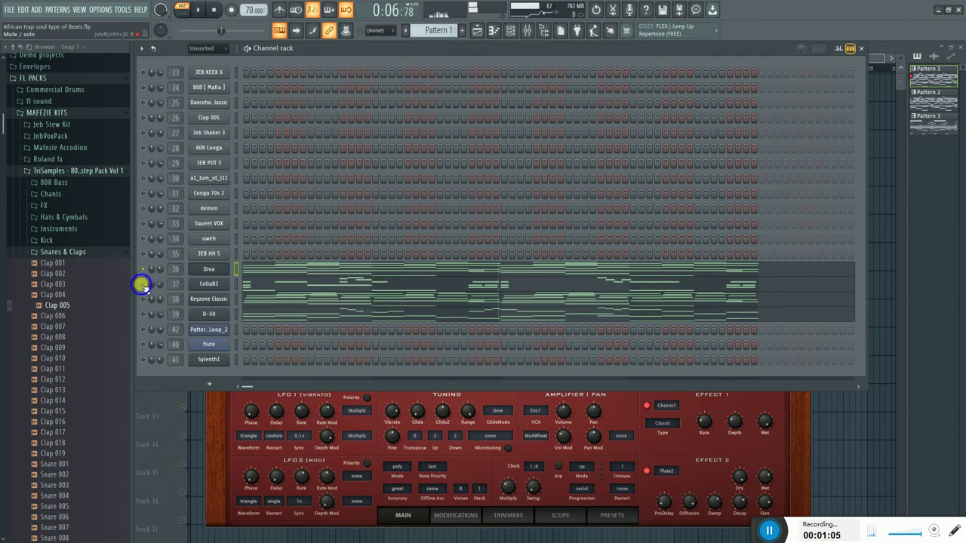
pyautogui.rightClick(143, 287)
pyautogui.click(163, 291)
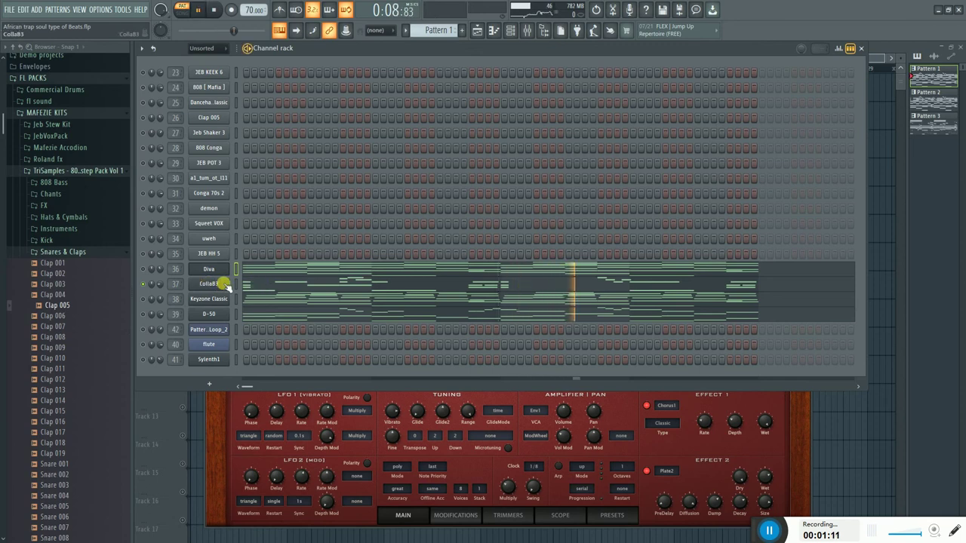
pyautogui.click(210, 284)
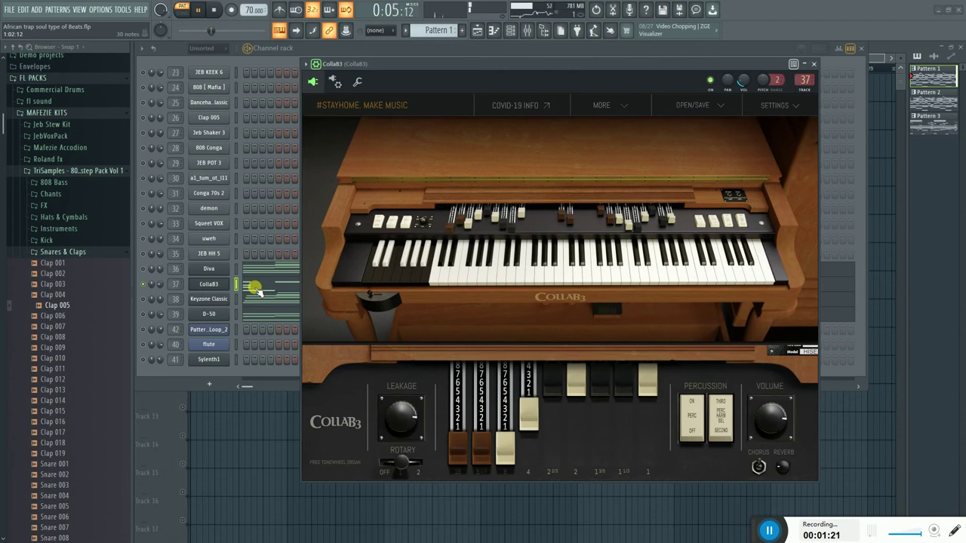
# - View the CollaB3 notes in the piano roll, return to the channel rack with Pattern 1 selected, and stop playback
pyautogui.click(254, 288)
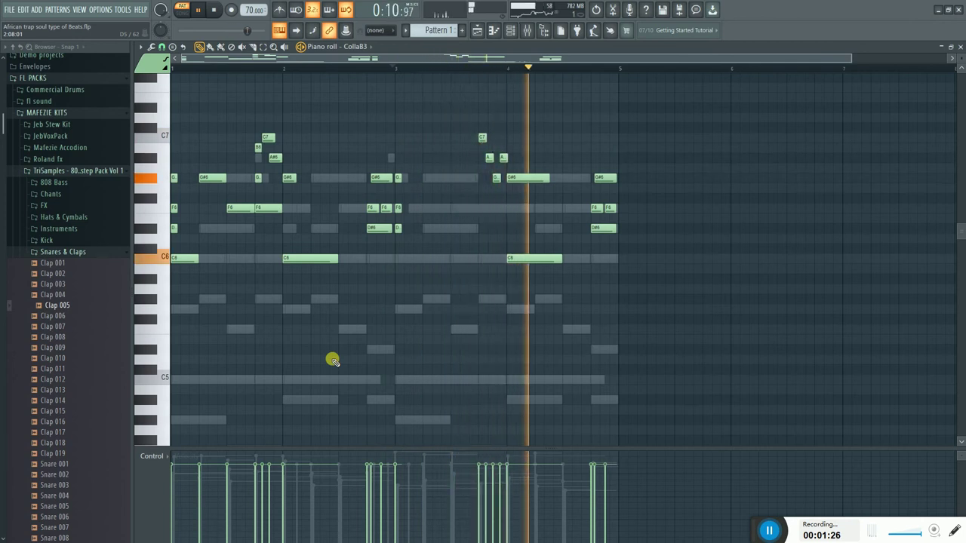
pyautogui.click(510, 30)
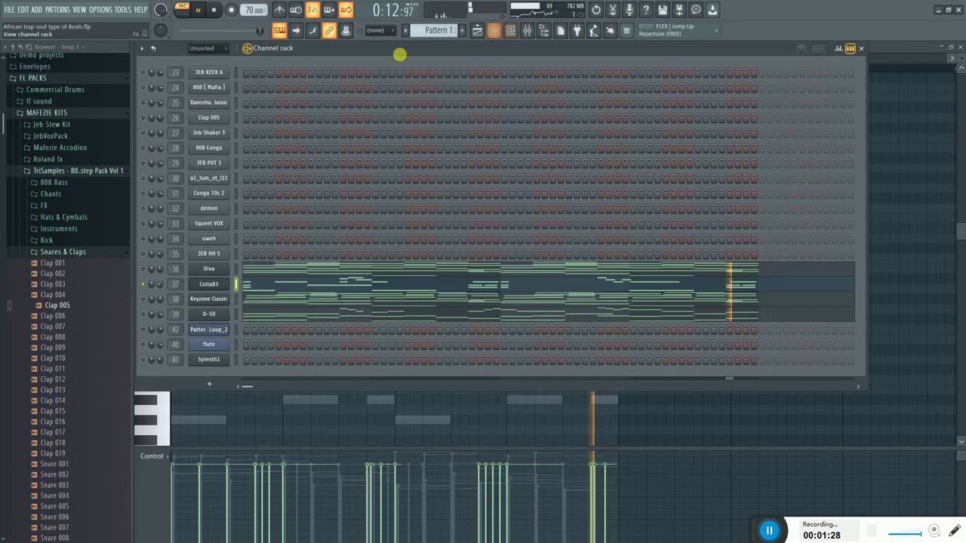
pyautogui.scroll(-1, 428, 30)
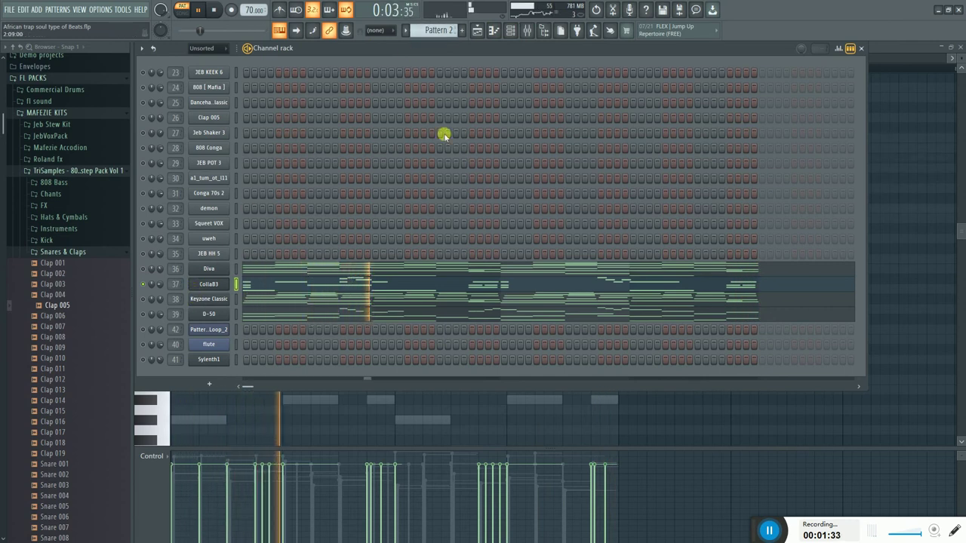
pyautogui.scroll(1, 430, 30)
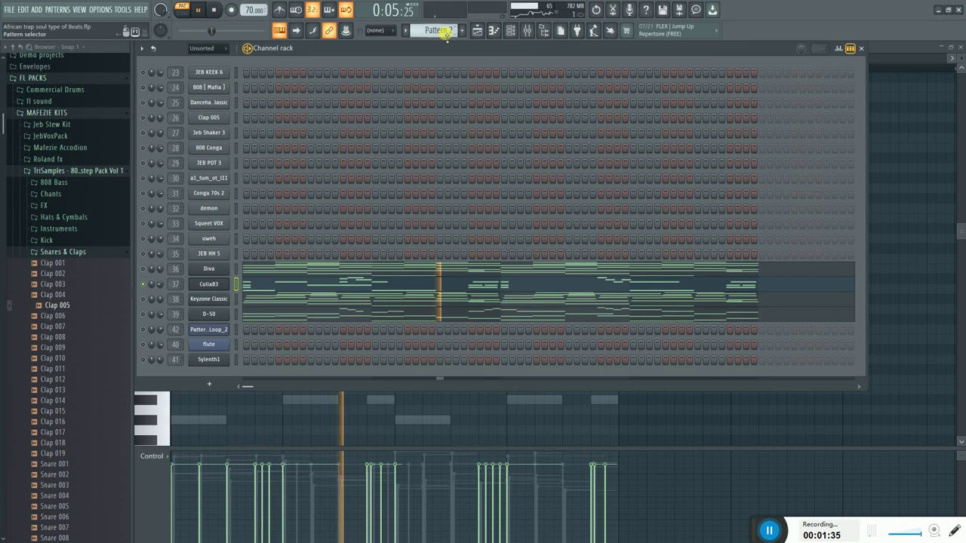
pyautogui.press('space')
# - Take the channels off solo so all of them play in Pattern 1, and open the Keyzone Classic instrument window
pyautogui.rightClick(142, 300)
pyautogui.click(157, 306)
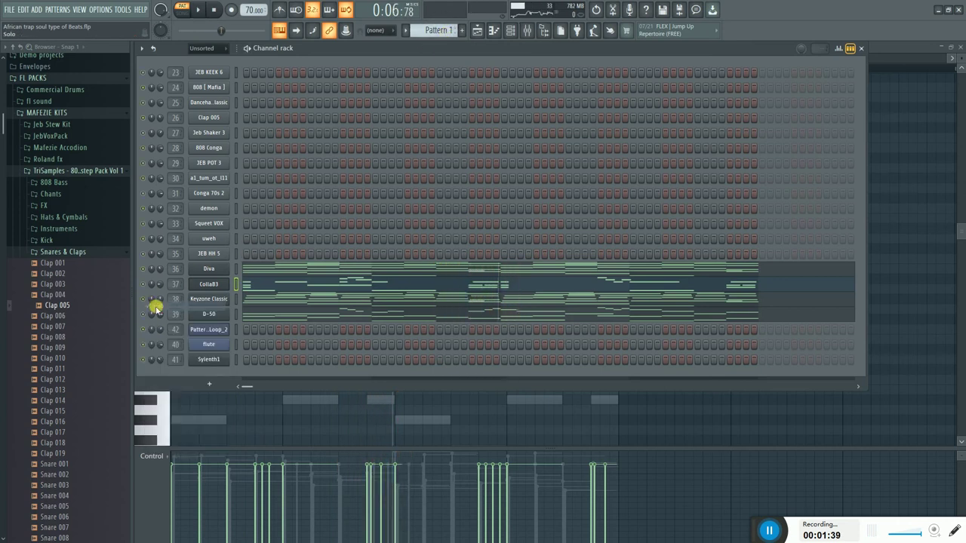
pyautogui.click(223, 301)
pyautogui.moveTo(369, 94); pyautogui.dragTo(565, 104)
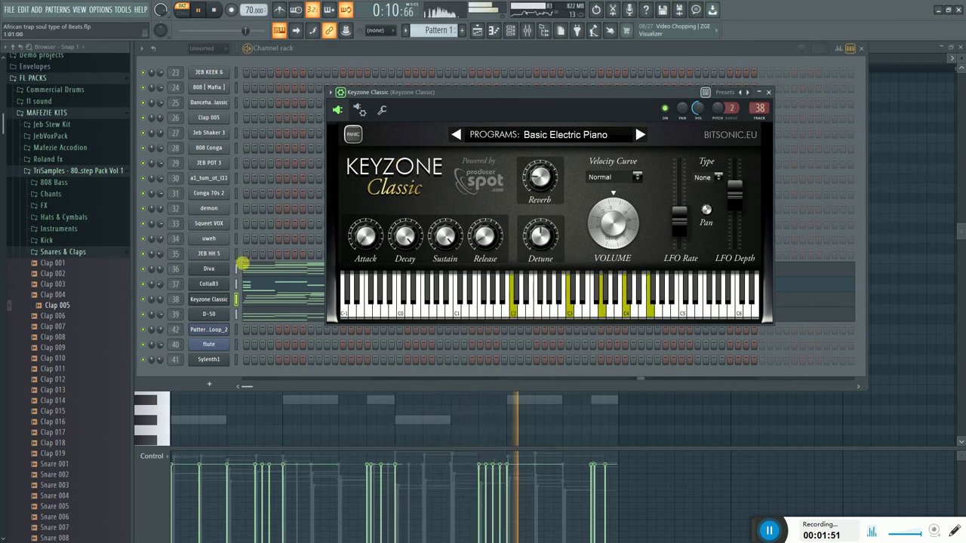
# - Examine the Keyzone Classic chord notes in the piano roll, return to the channel rack, and stop playback
pyautogui.click(266, 300)
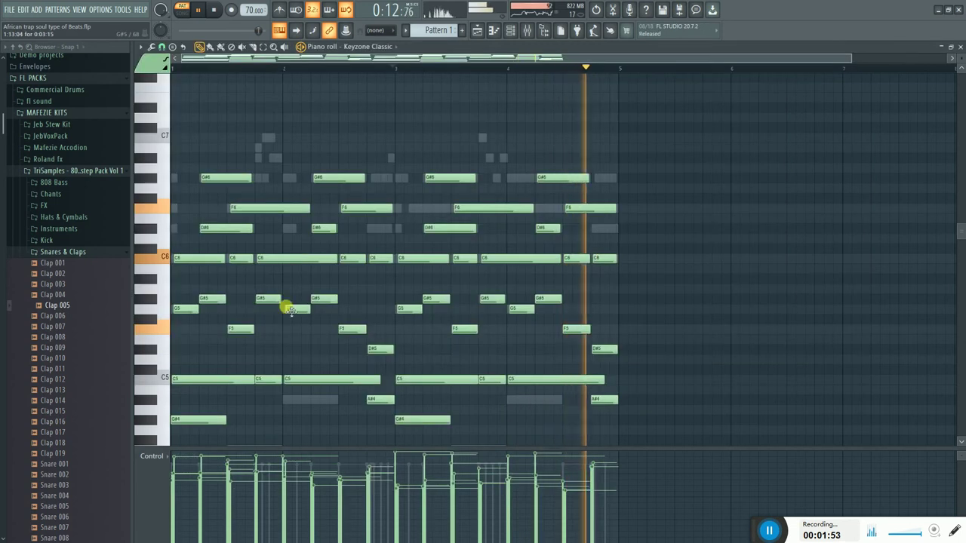
pyautogui.scroll(-5, 382, 323)
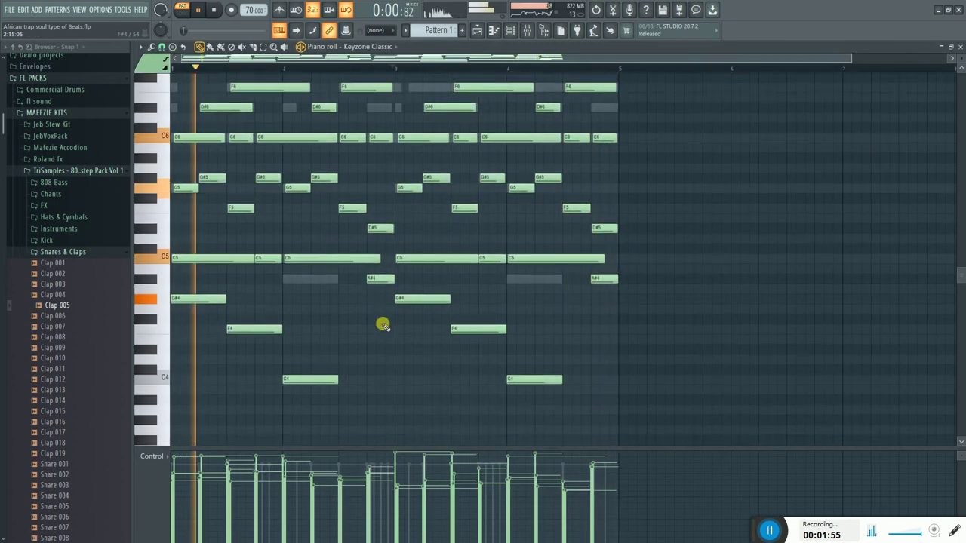
pyautogui.scroll(1, 383, 324)
pyautogui.scroll(1, 384, 324)
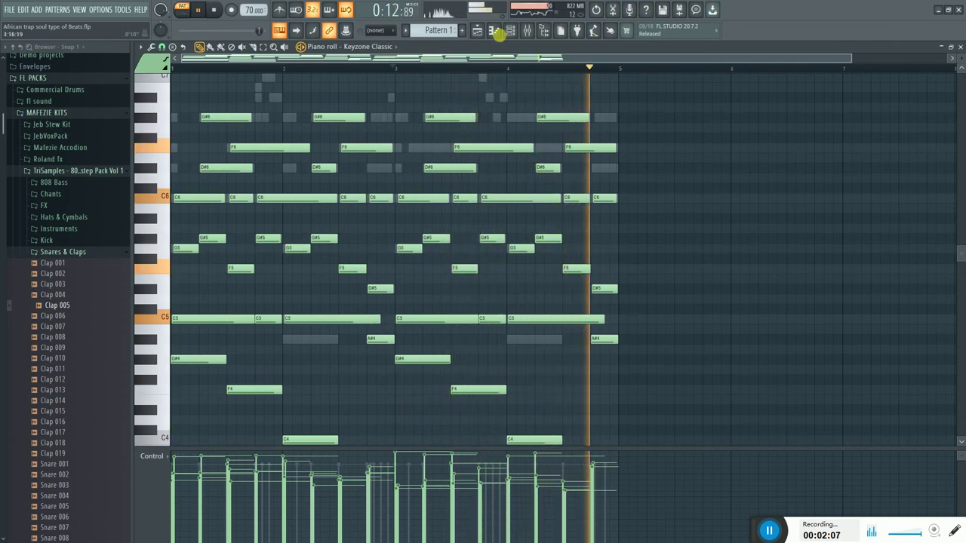
pyautogui.click(494, 31)
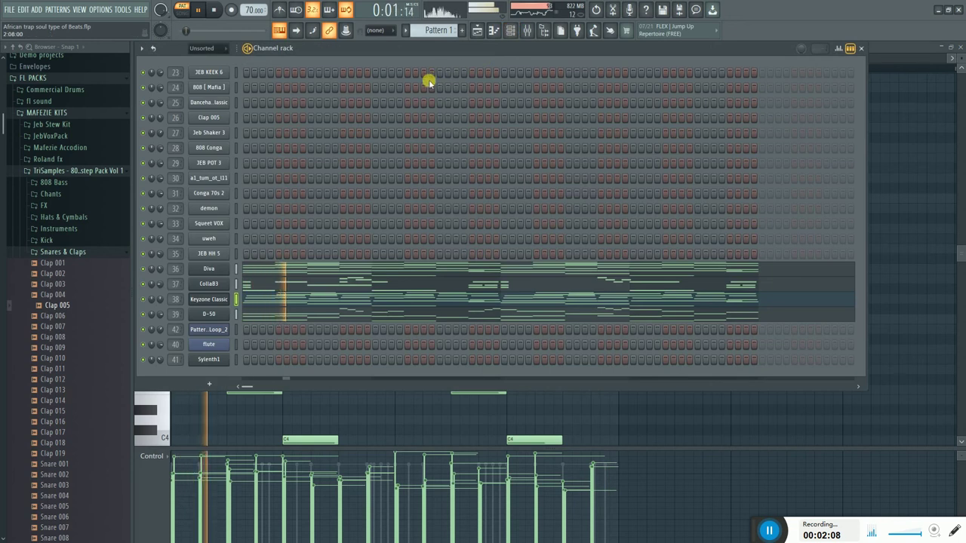
pyautogui.click(214, 12)
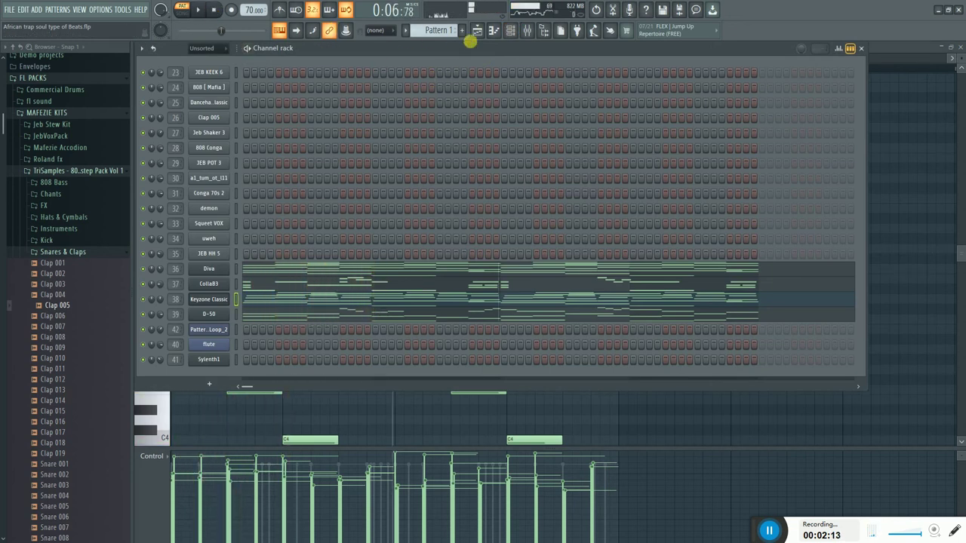
# - Show the playlist, load the recent sample Pattern 2_32.wav into the Edison audio editor, and play it back
pyautogui.click(478, 31)
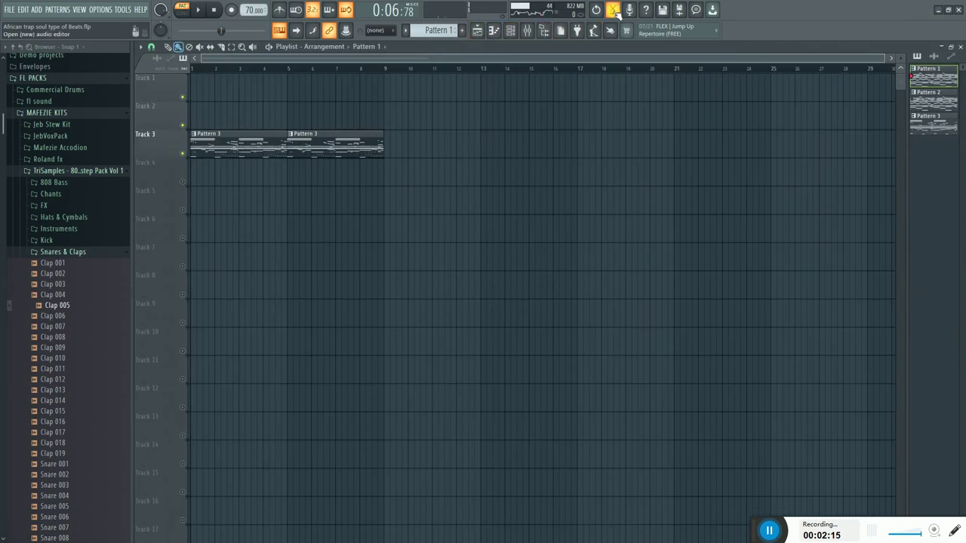
pyautogui.click(593, 30)
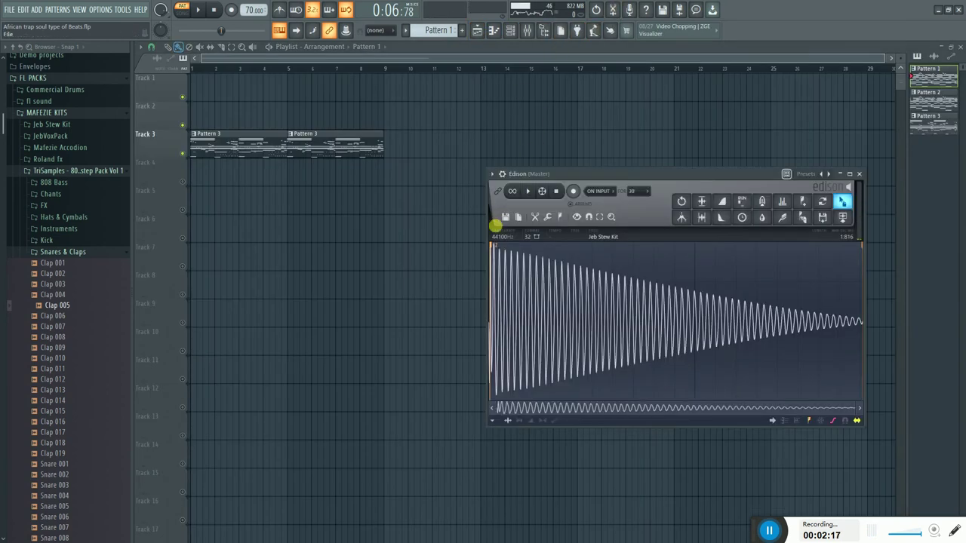
pyautogui.click(503, 218)
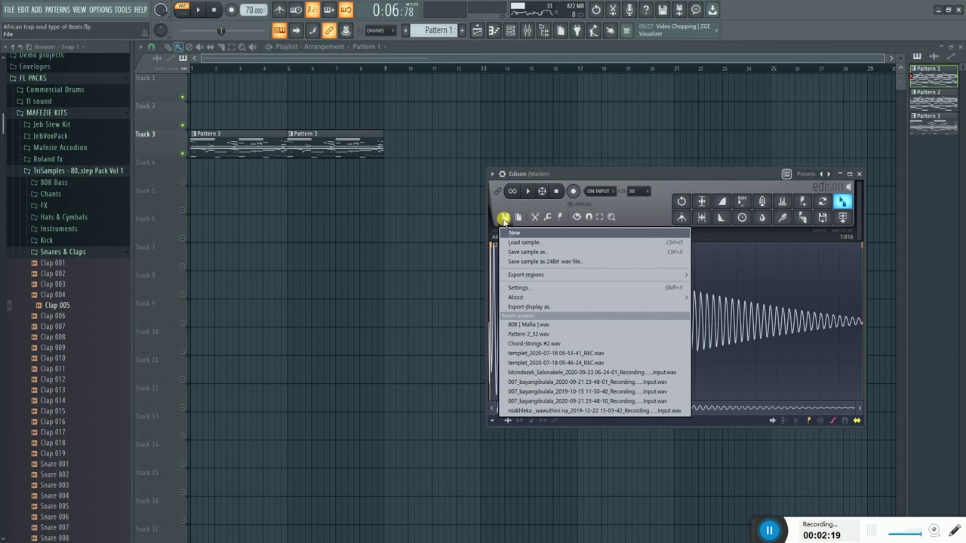
pyautogui.click(552, 334)
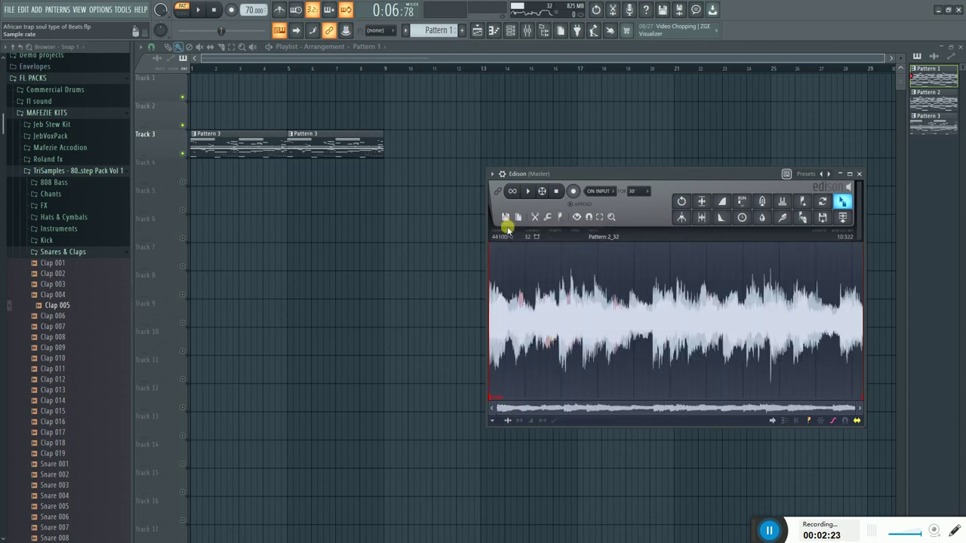
pyautogui.click(528, 192)
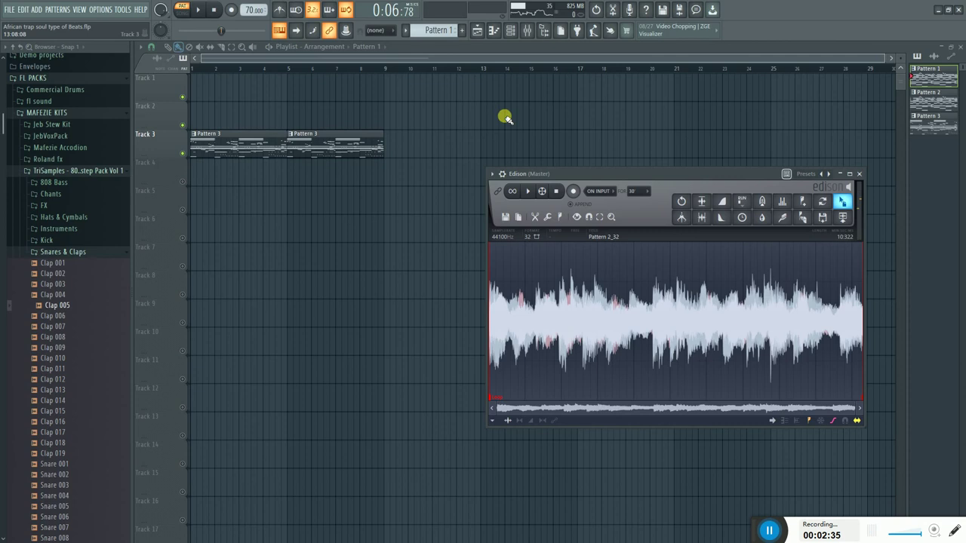
# - View the slices of the Pattern 2_32 - Loop_2 channel in Fruity Slicer, switch to Pattern 3, and close the slicer window
pyautogui.click(510, 31)
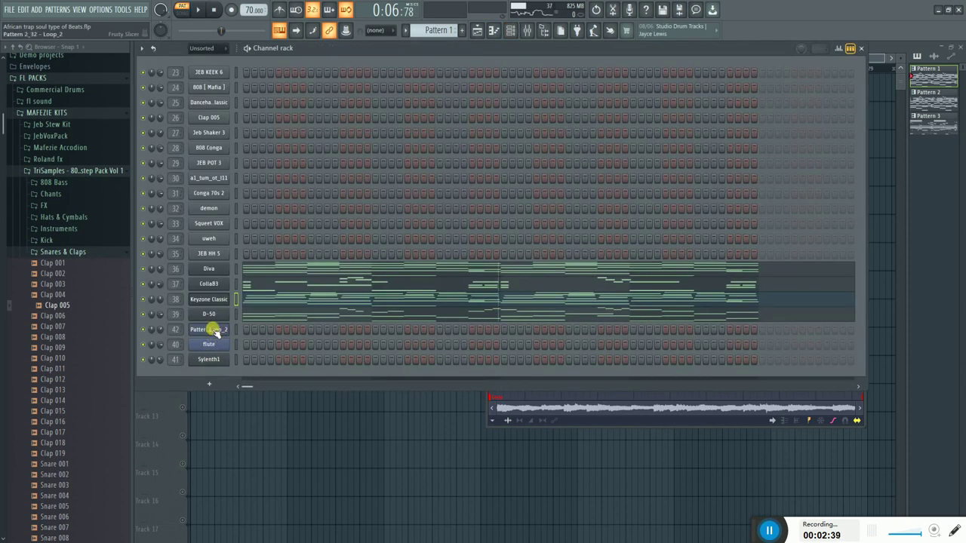
pyautogui.click(215, 330)
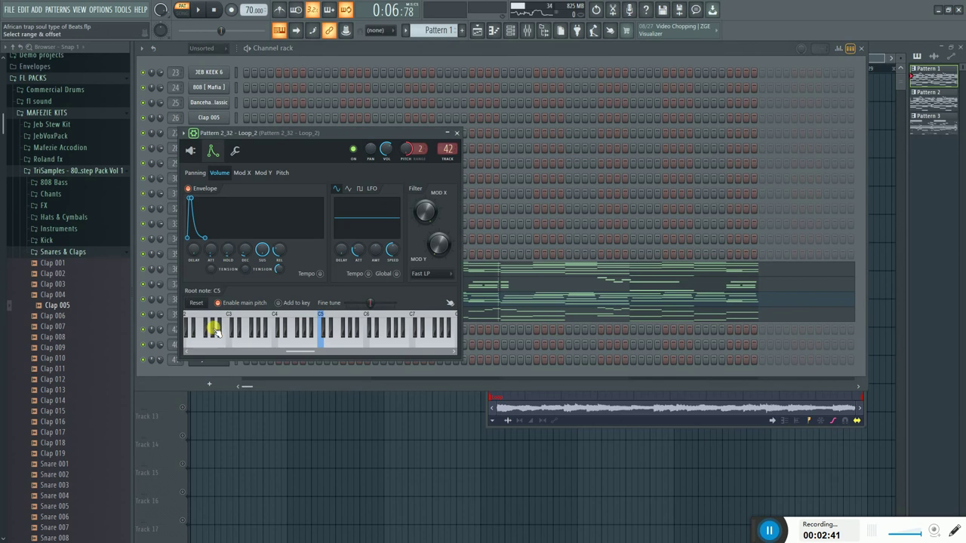
pyautogui.click(191, 151)
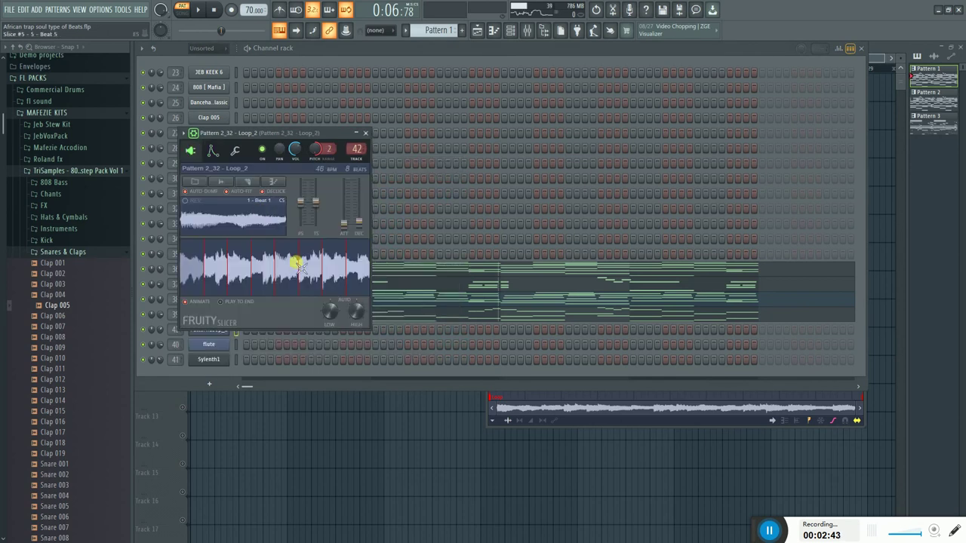
pyautogui.scroll(-2, 436, 36)
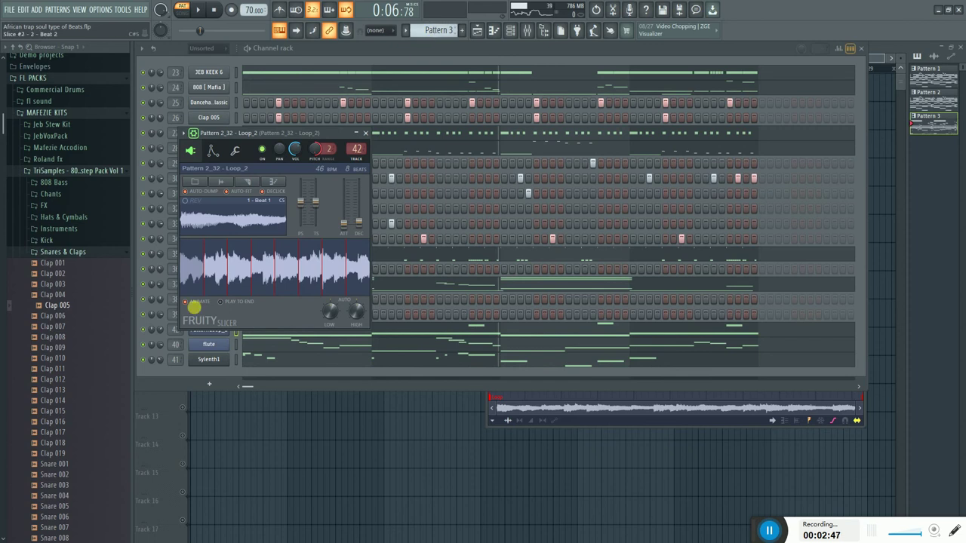
pyautogui.press('Escape')
# - Solo the Pattern 2_32 - Loop_2 channel, play Pattern 3 from its beginning with the slicer window open, and return to the channel rack
pyautogui.rightClick(144, 329)
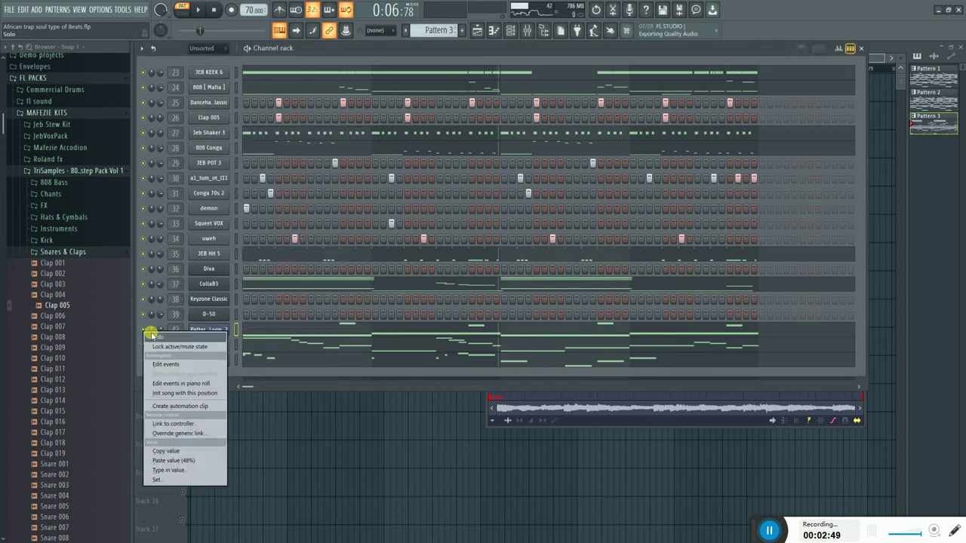
pyautogui.click(158, 336)
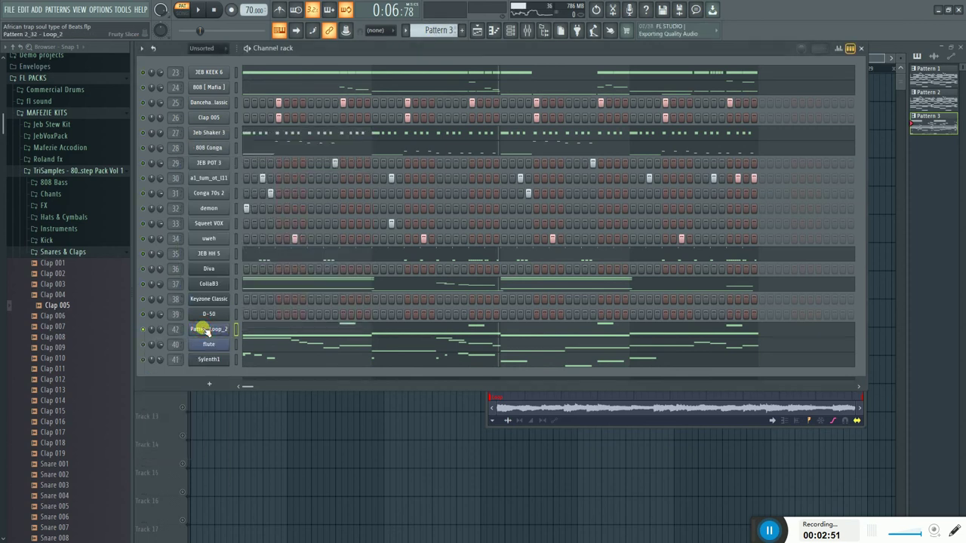
pyautogui.click(205, 329)
pyautogui.press('space')
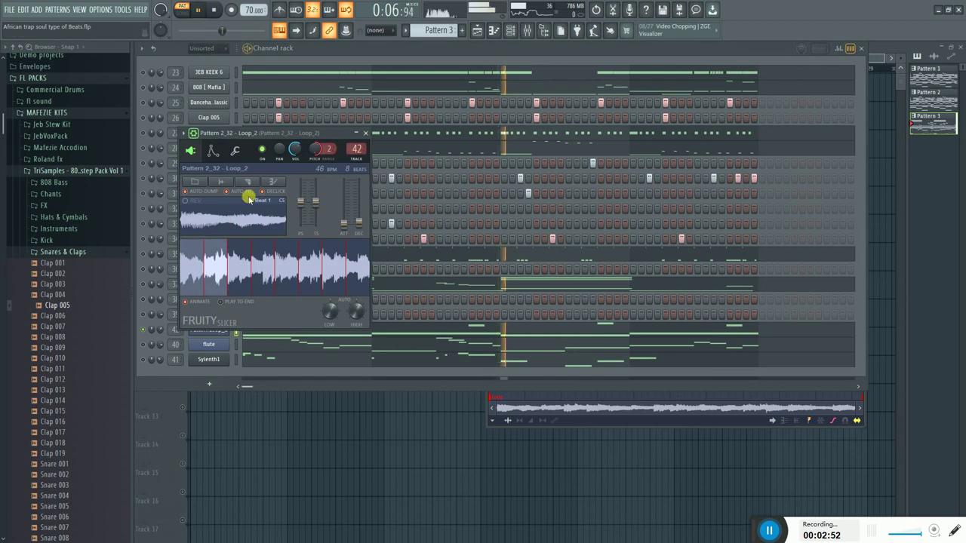
pyautogui.click(215, 11)
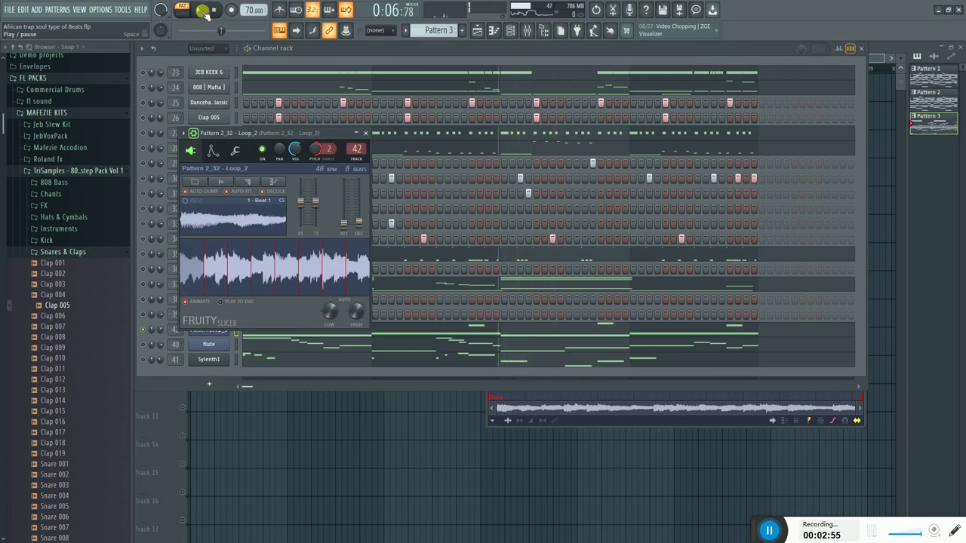
pyautogui.click(197, 9)
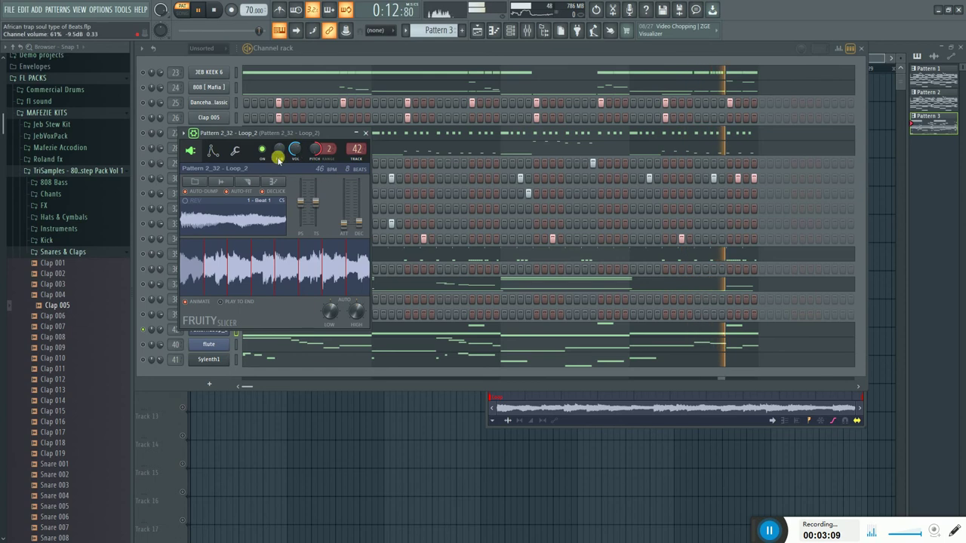
pyautogui.click(292, 63)
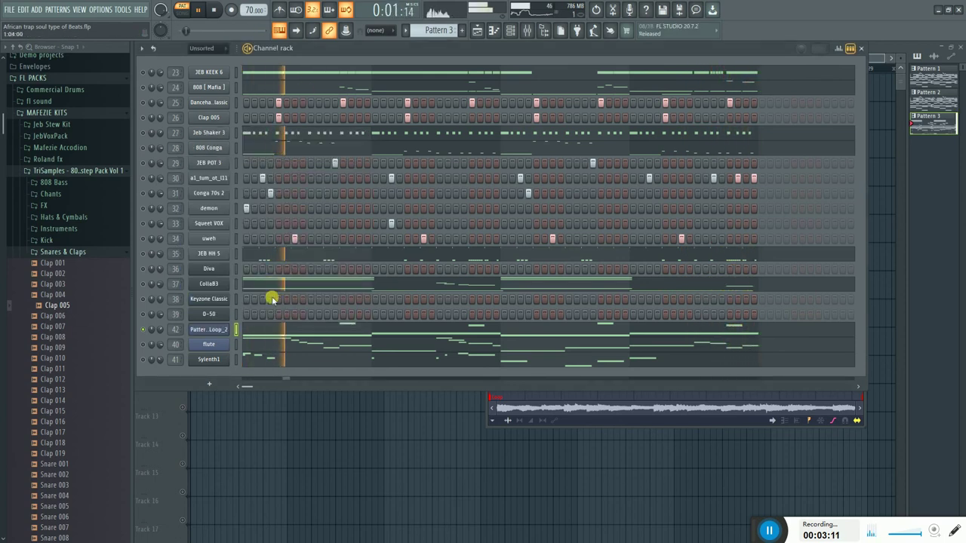
# - Examine the slice notes of the Pattern 2_32 - Loop_2 channel in the piano roll, stop playback, and return to the channel rack
pyautogui.click(264, 336)
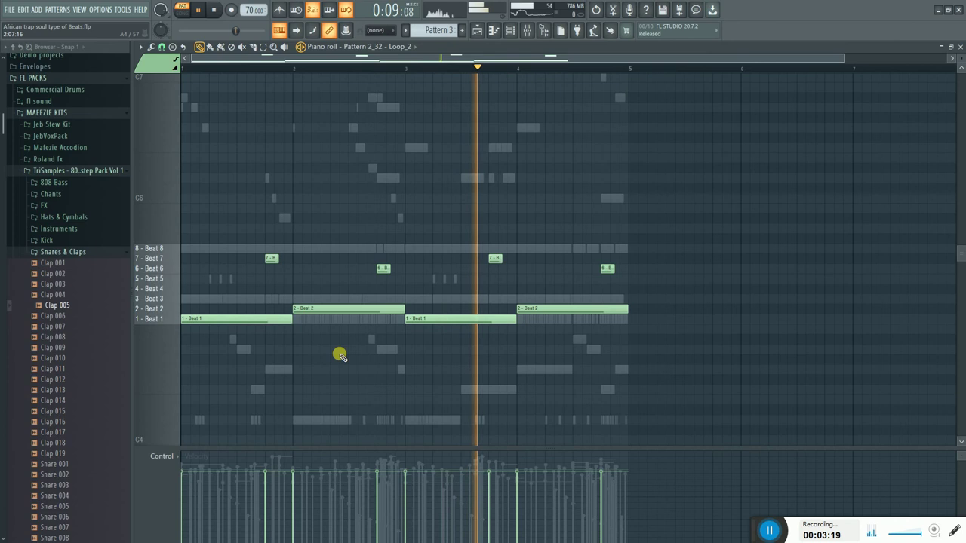
pyautogui.press('space')
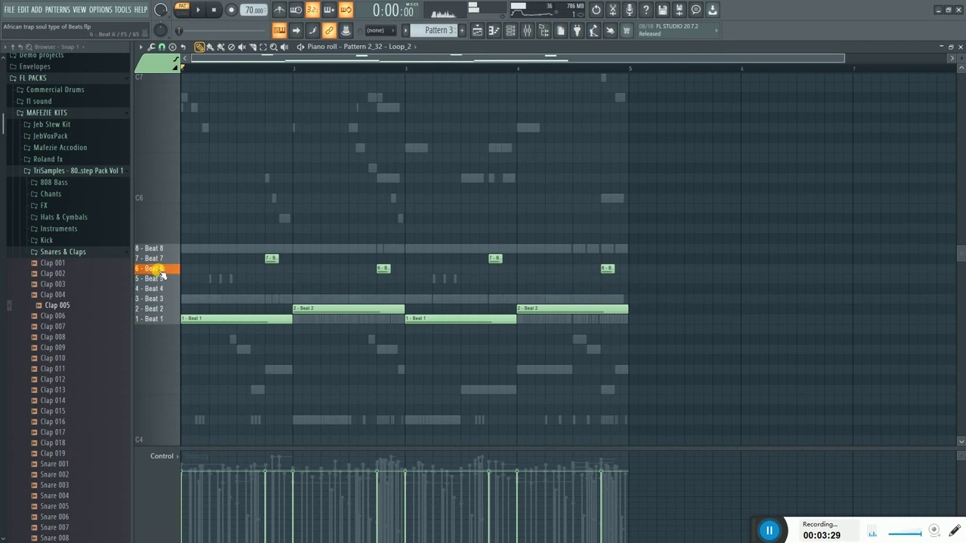
pyautogui.click(516, 34)
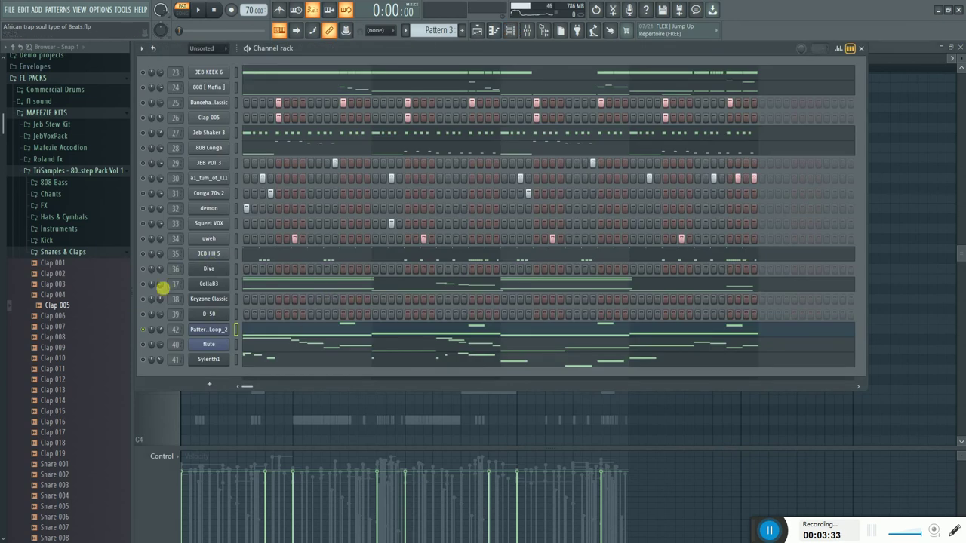
# - Solo the flute channel briefly, switch the solo to the CollaB3 channel, and play Pattern 3
pyautogui.rightClick(141, 345)
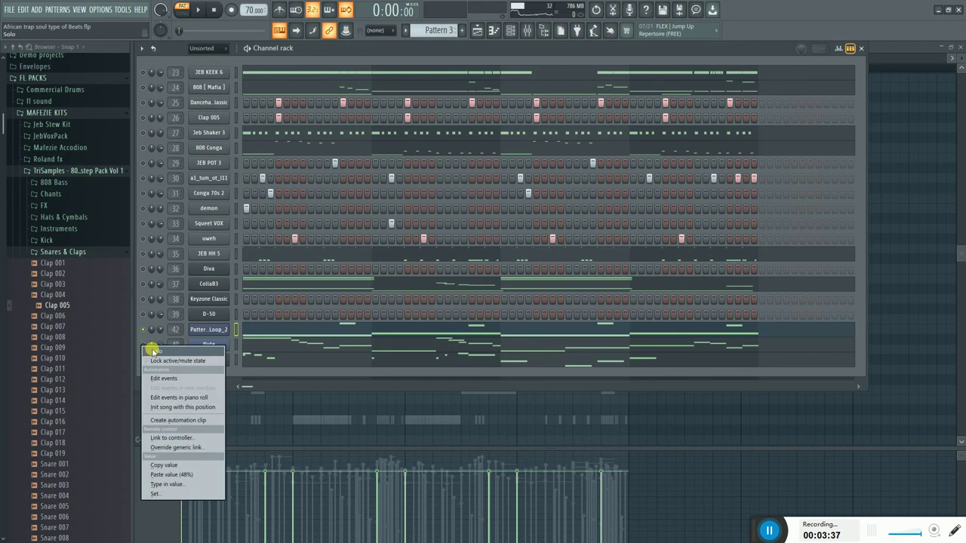
pyautogui.click(152, 351)
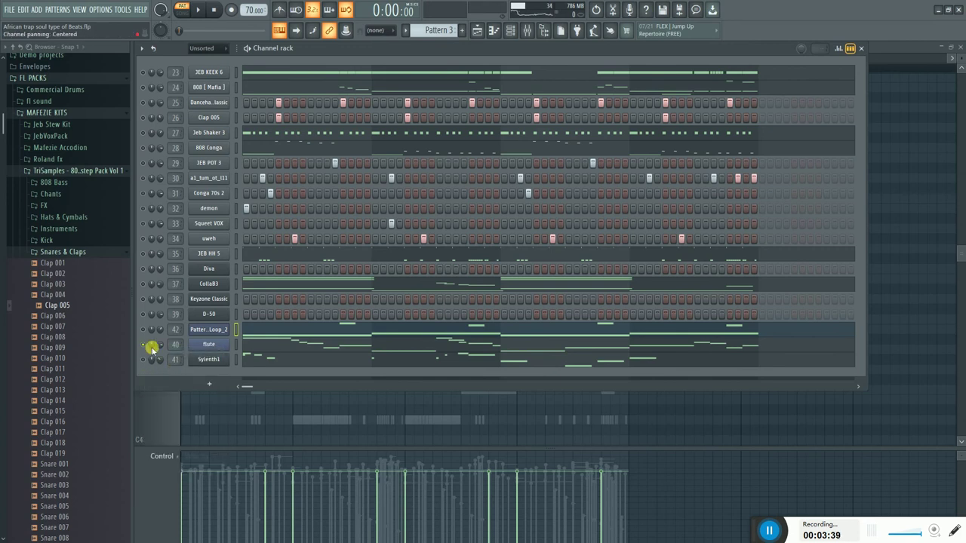
pyautogui.rightClick(144, 287)
pyautogui.click(156, 291)
pyautogui.press('space')
# - Examine the CollaB3 notes in the piano roll and view the organ's plugin window before returning to the channel rack
pyautogui.click(277, 288)
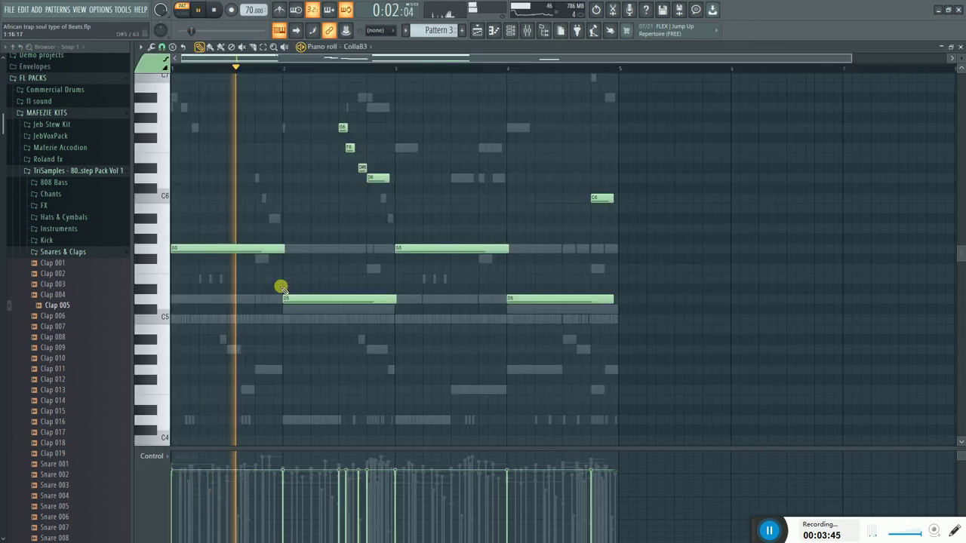
pyautogui.scroll(3, 423, 423)
pyautogui.scroll(3, 432, 425)
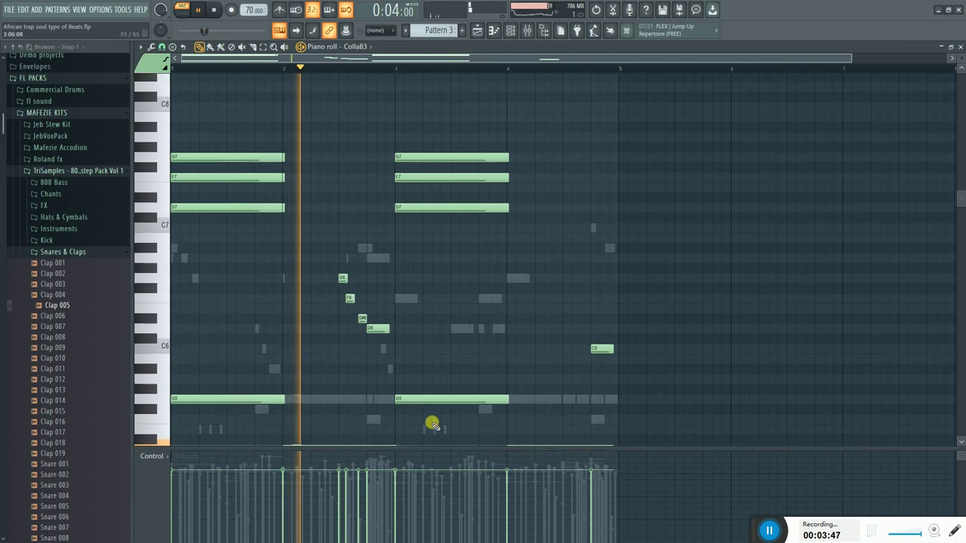
pyautogui.scroll(1, 451, 382)
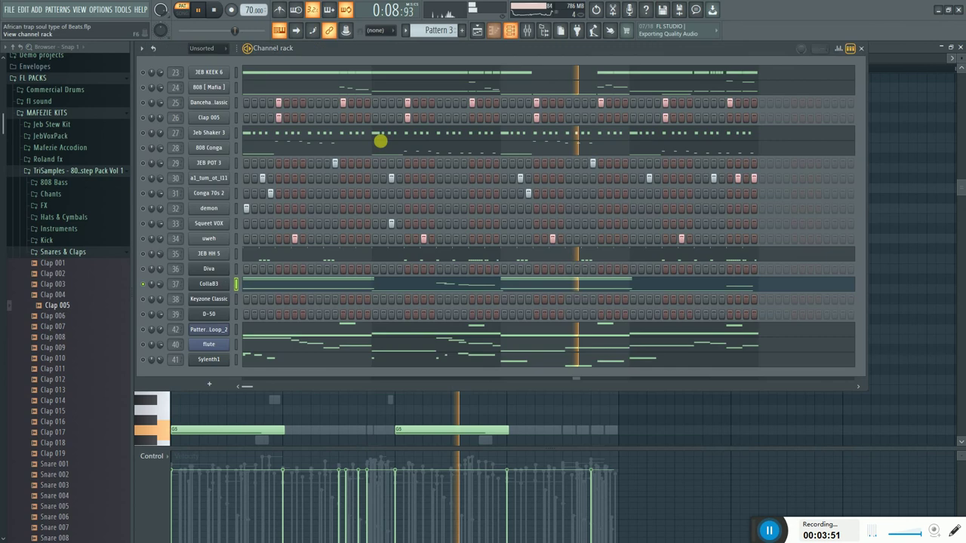
pyautogui.press('F6')
pyautogui.click(214, 284)
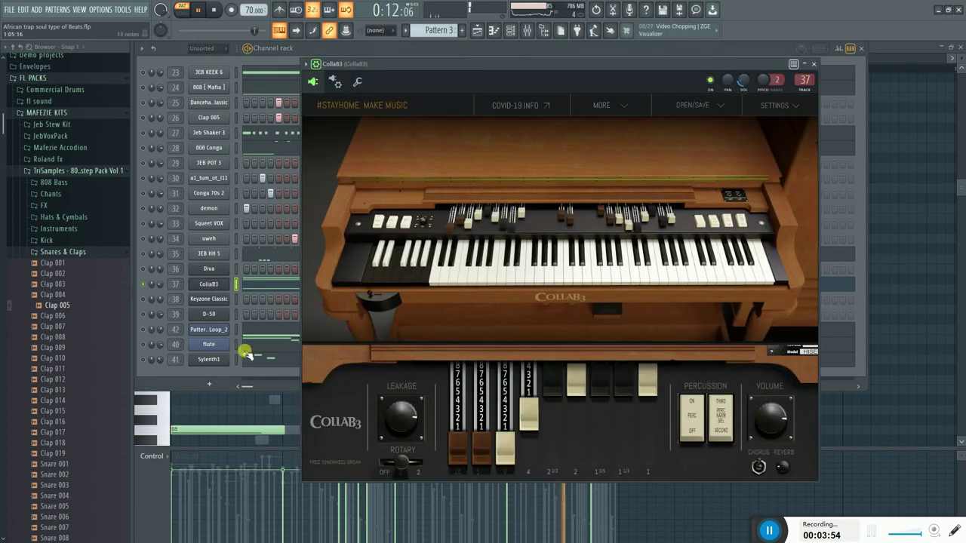
pyautogui.click(150, 375)
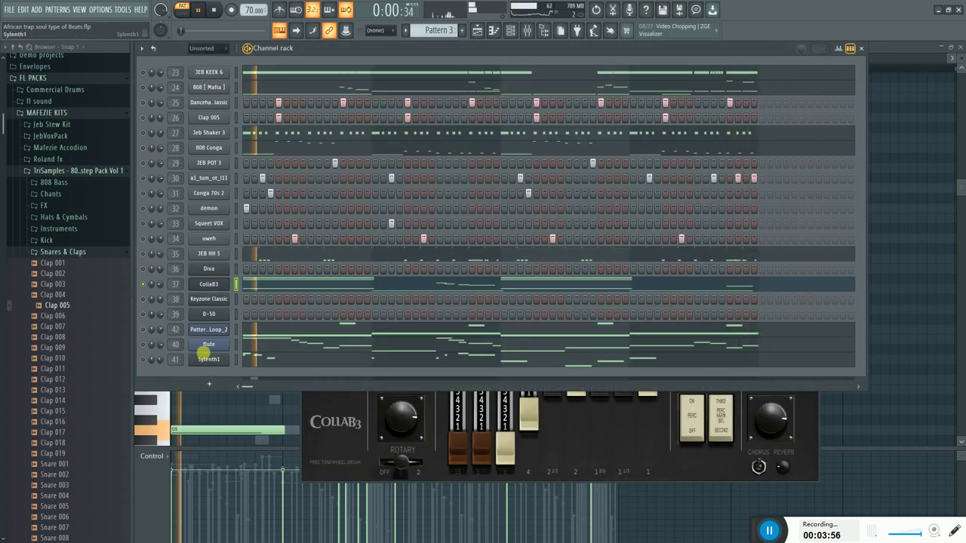
# - Unmute the flute channel and view its sample waveform in DirectWave
pyautogui.click(141, 346)
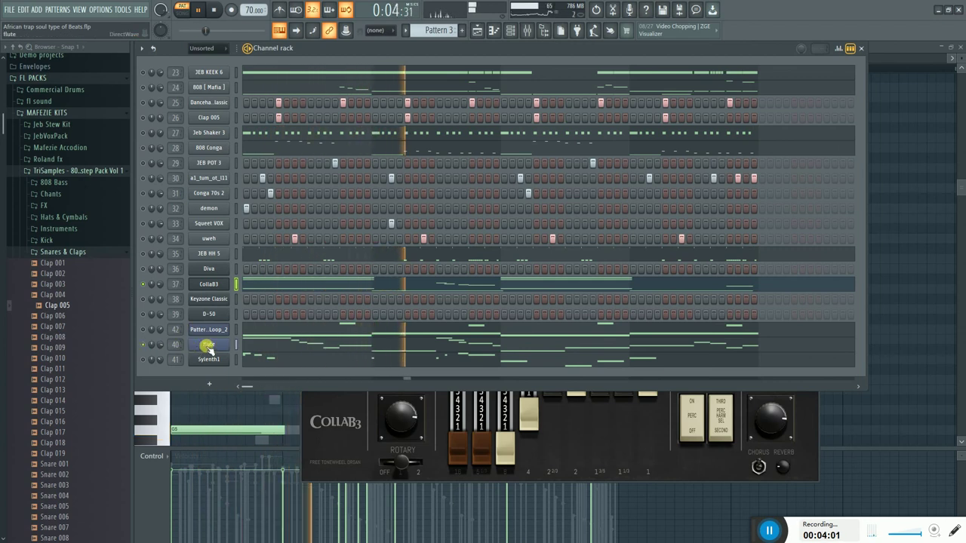
pyautogui.click(209, 345)
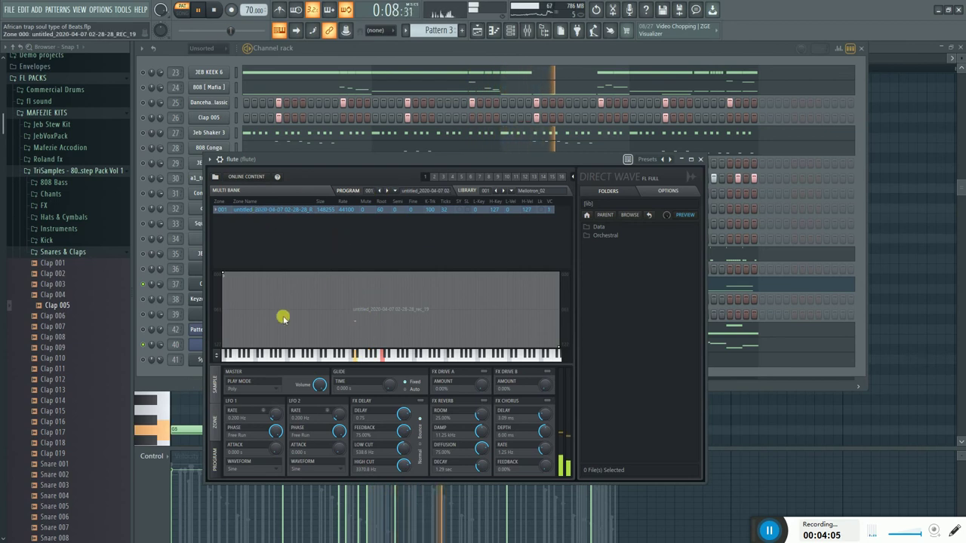
pyautogui.click(215, 398)
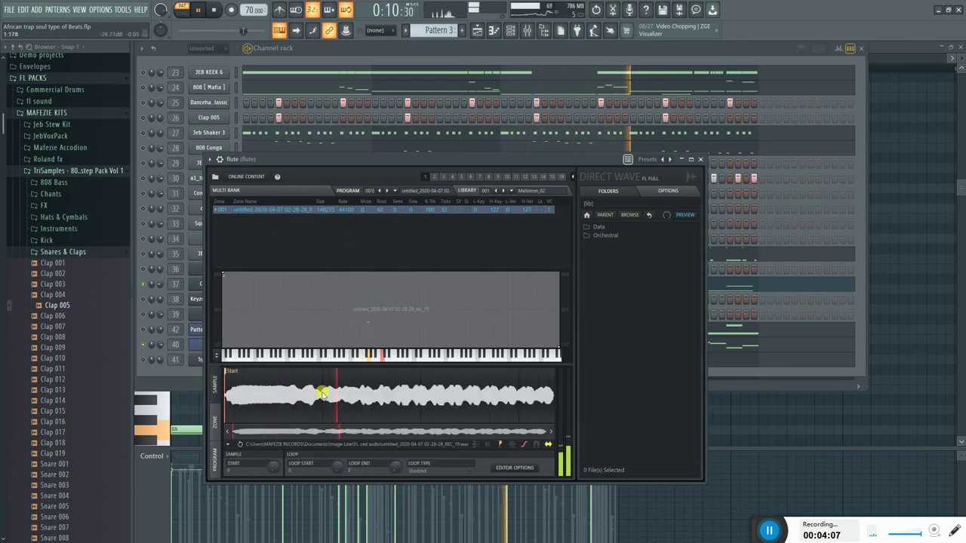
pyautogui.click(157, 375)
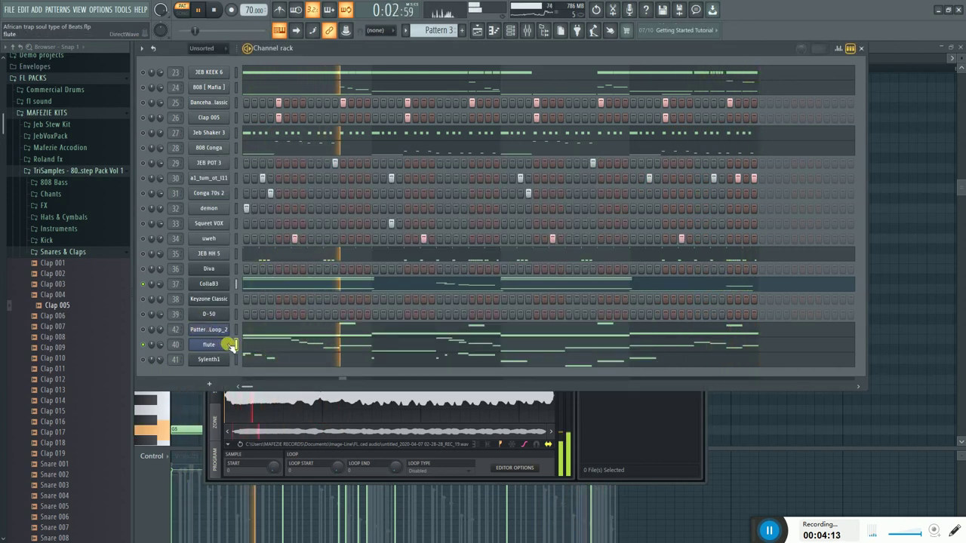
# - Examine the flute melody notes in the piano roll, return to the channel rack, and stop playback
pyautogui.click(259, 345)
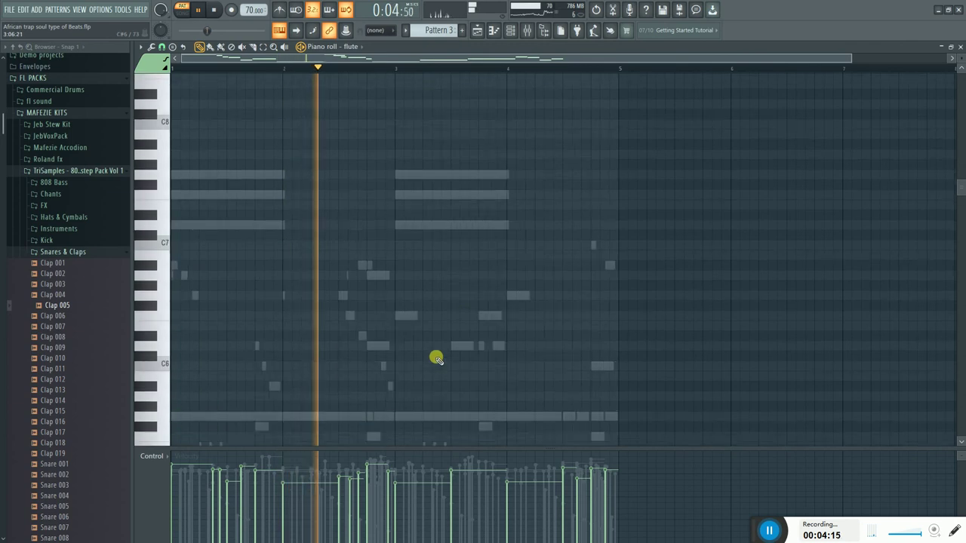
pyautogui.scroll(-6, 436, 358)
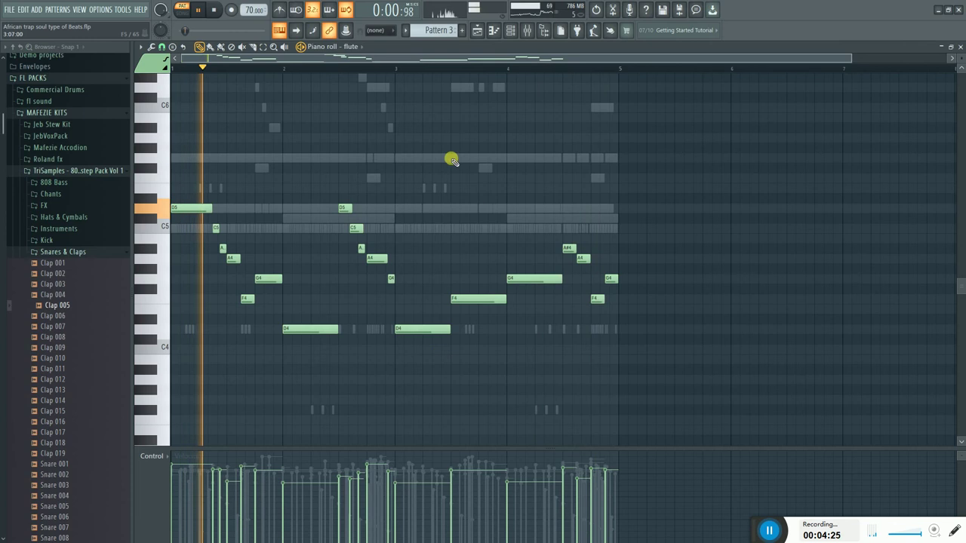
pyautogui.click(510, 30)
pyautogui.press('space')
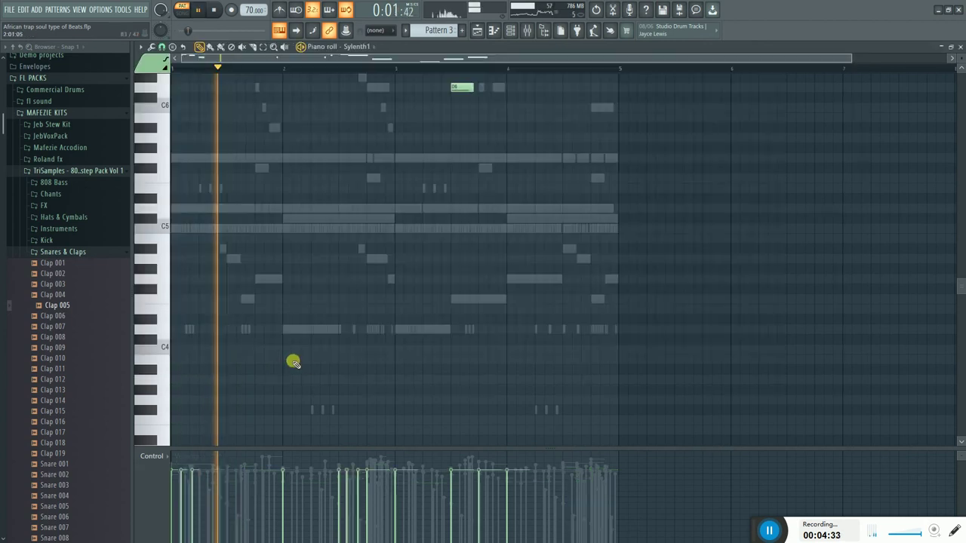
# - Examine the Sylenth1 notes in the piano roll and view its plugin window with the current preset
pyautogui.click(285, 360)
pyautogui.scroll(5, 309, 381)
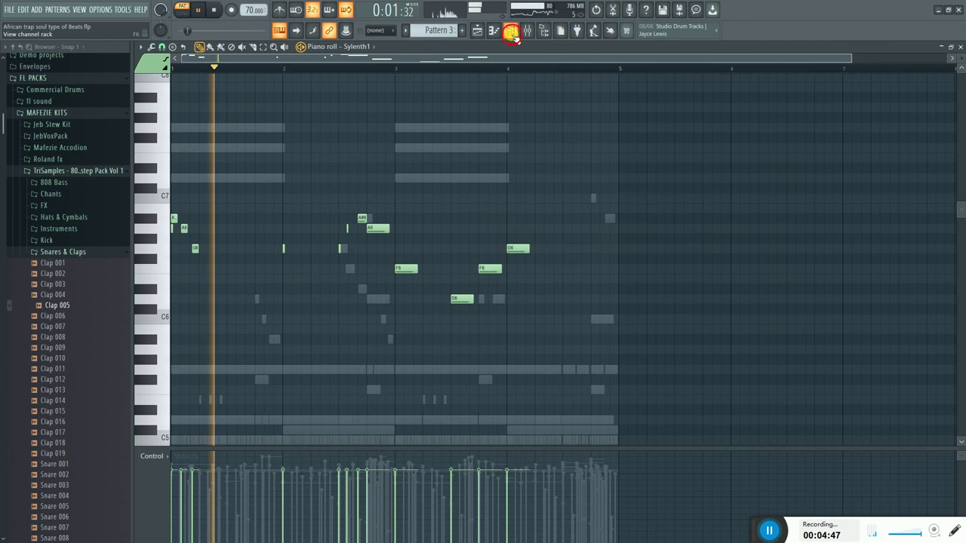
pyautogui.click(511, 30)
pyautogui.click(205, 359)
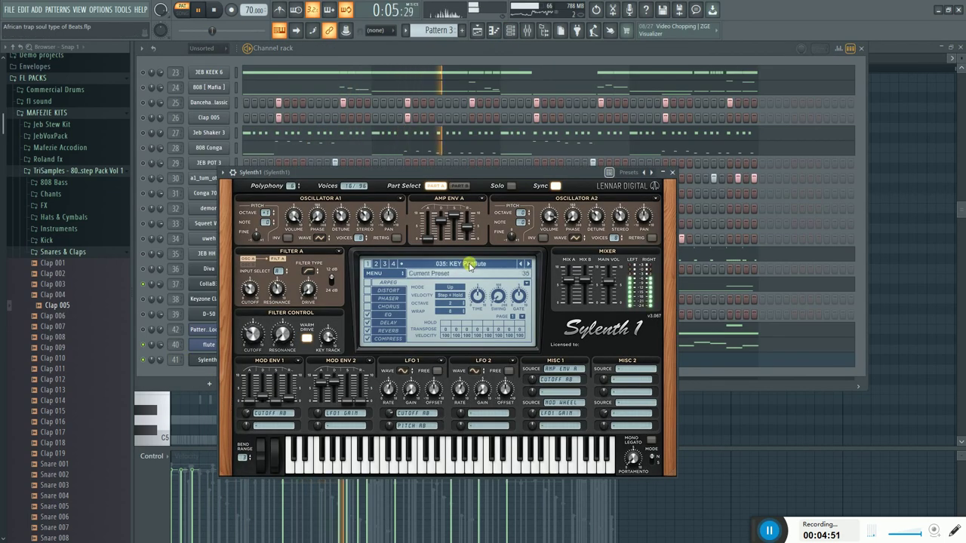
pyautogui.click(163, 376)
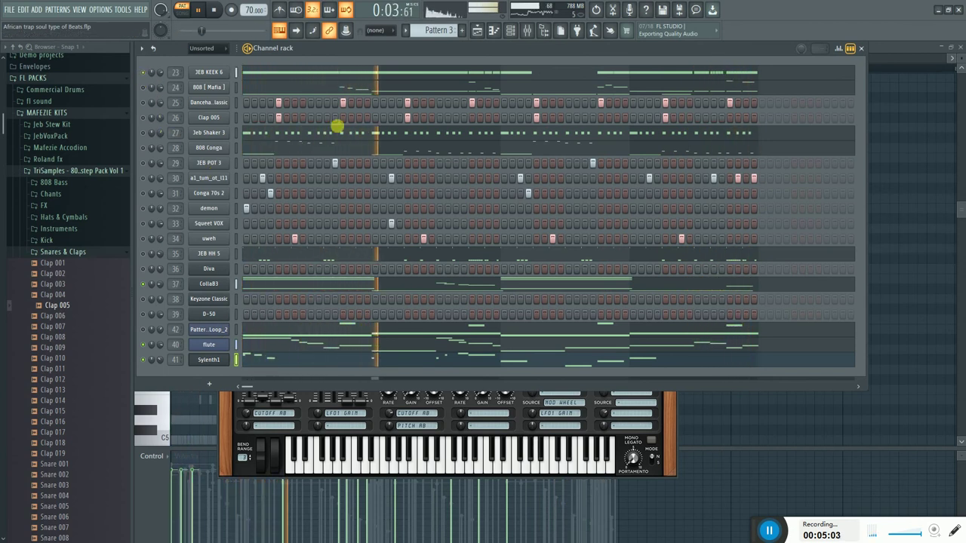
# - Examine the JEB KEEK 6 kick notes in the piano roll and show their note panning in the control lane
pyautogui.click(332, 75)
pyautogui.scroll(-4, 667, 361)
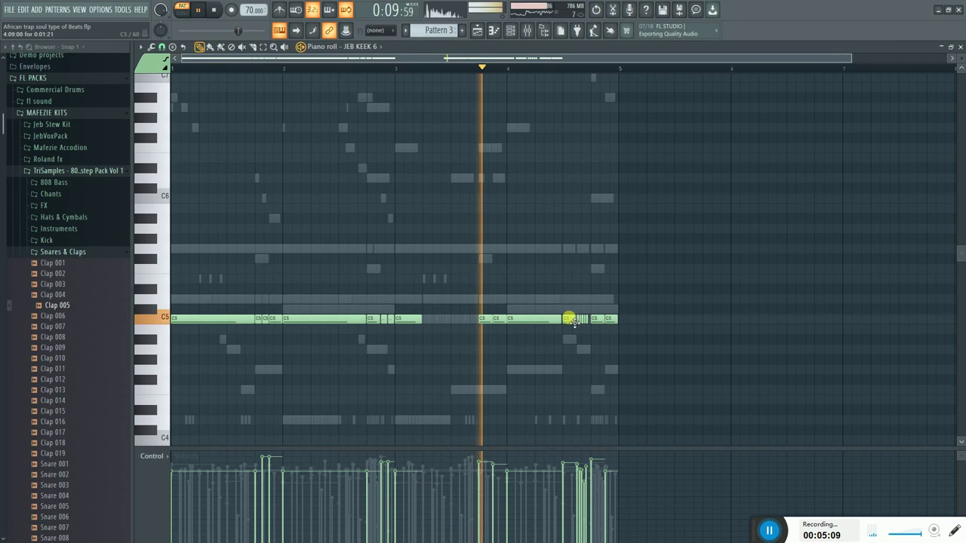
pyautogui.moveTo(851, 57); pyautogui.dragTo(592, 224)
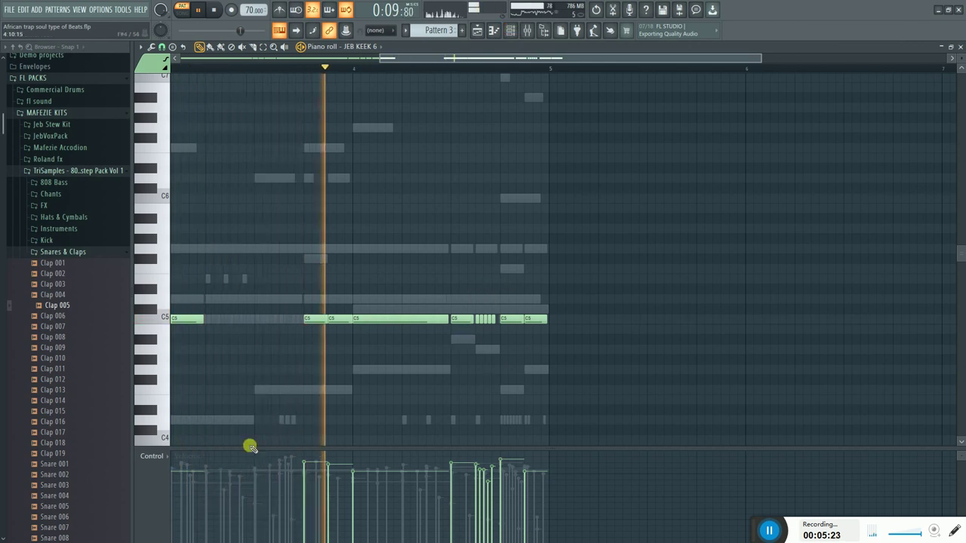
pyautogui.click(167, 457)
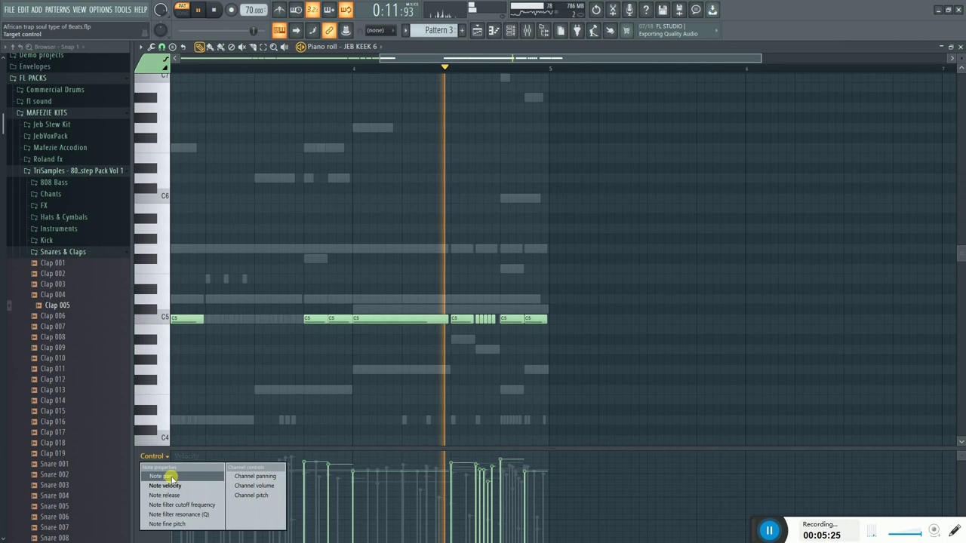
pyautogui.click(170, 479)
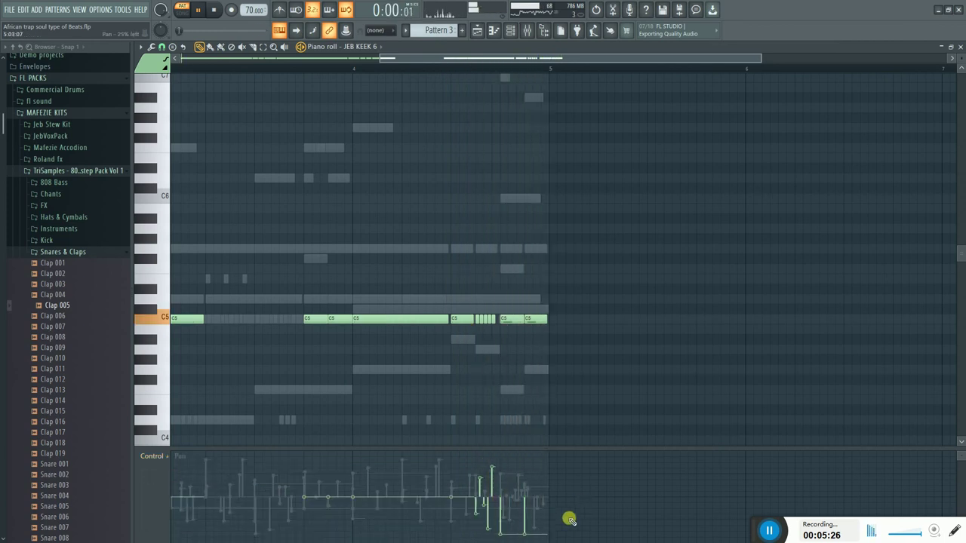
pyautogui.click(514, 28)
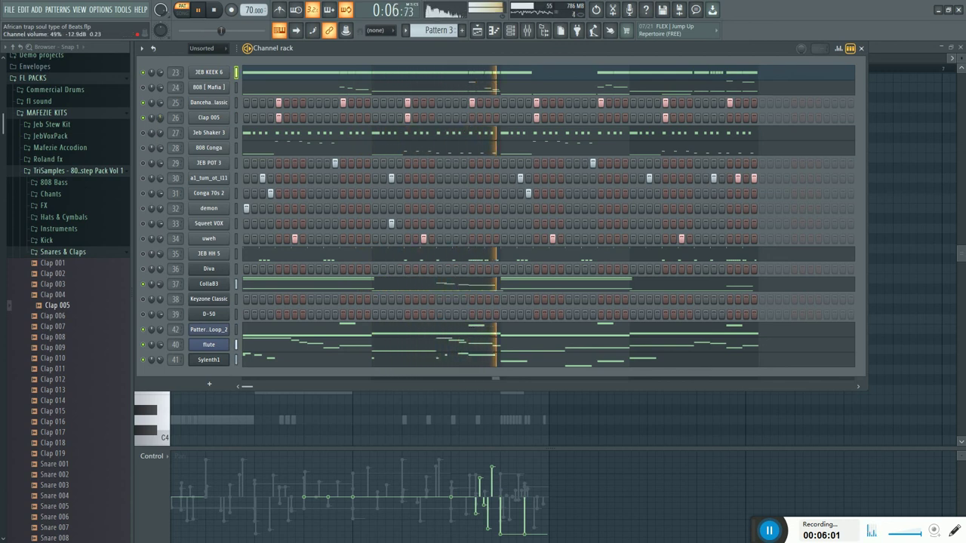
# - Examine the Jeb Shaker 3 notes and their panning across the whole pattern in the piano roll, and return to the channel rack
pyautogui.scroll(3, 151, 117)
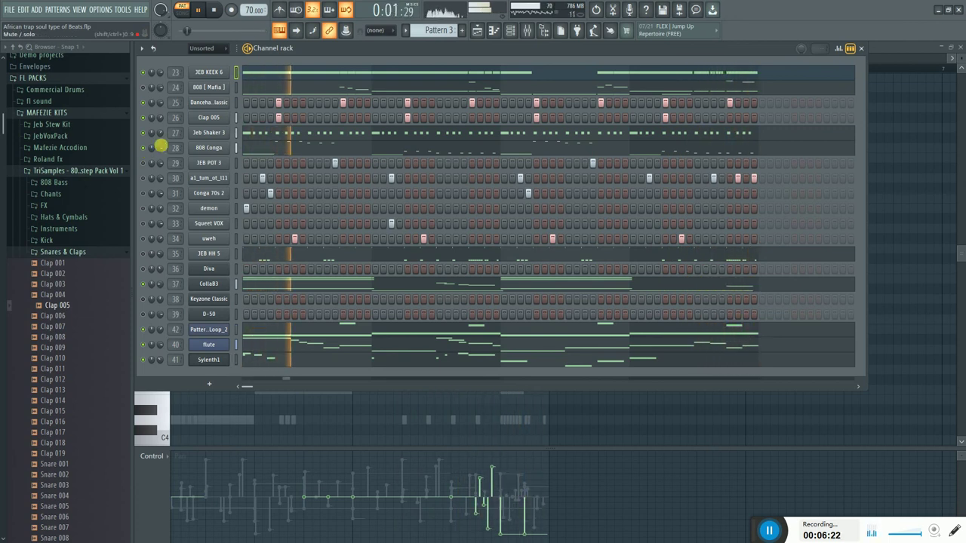
pyautogui.click(259, 133)
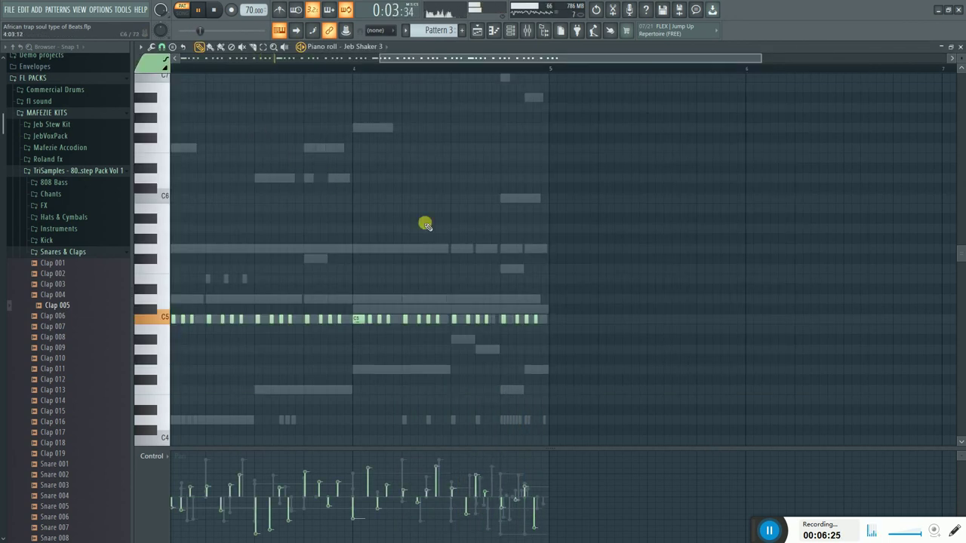
pyautogui.scroll(-3, 626, 283)
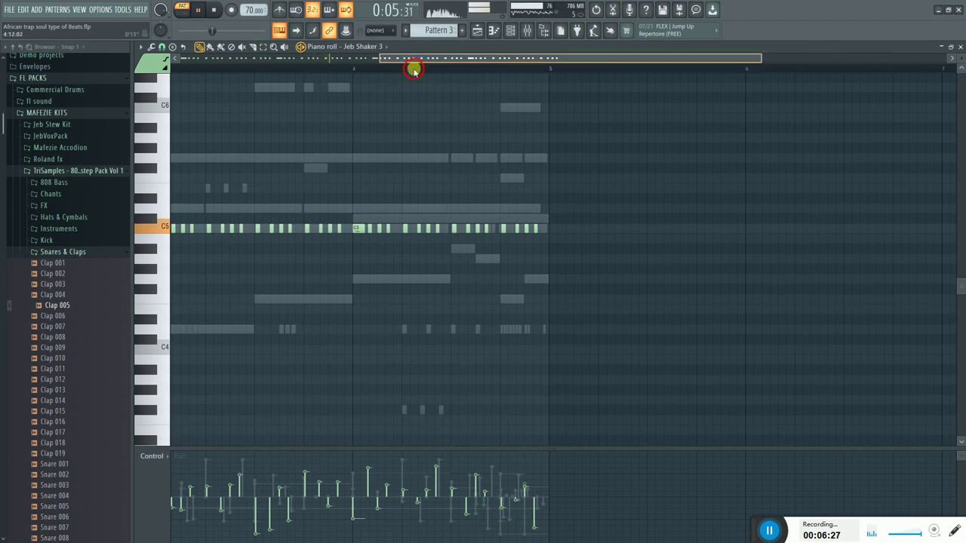
pyautogui.hscroll(-5, 488, 63)
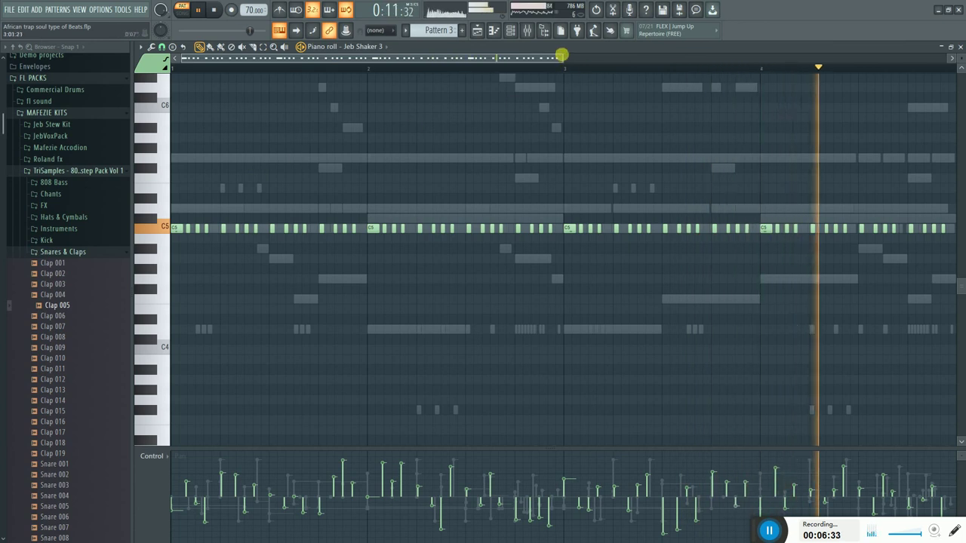
pyautogui.moveTo(562, 55); pyautogui.dragTo(721, 96)
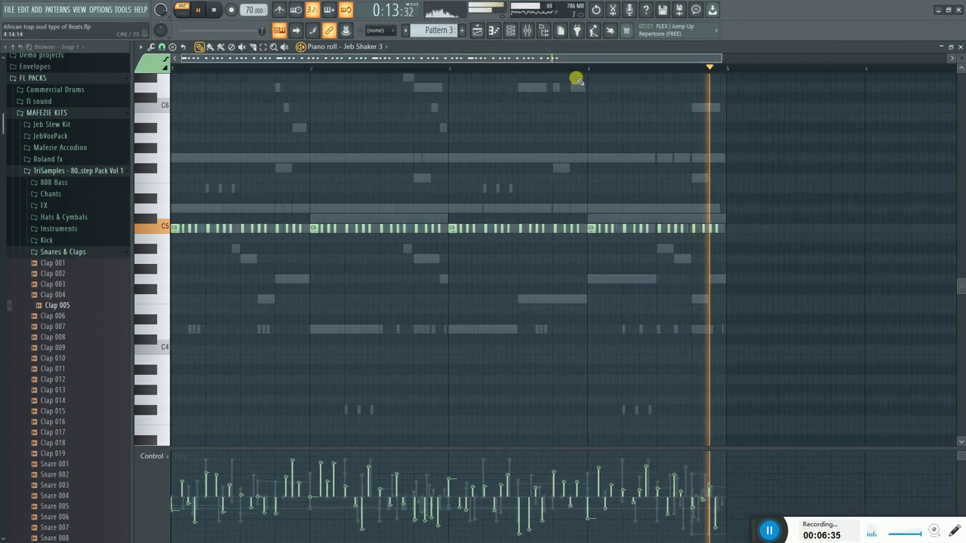
pyautogui.click(510, 30)
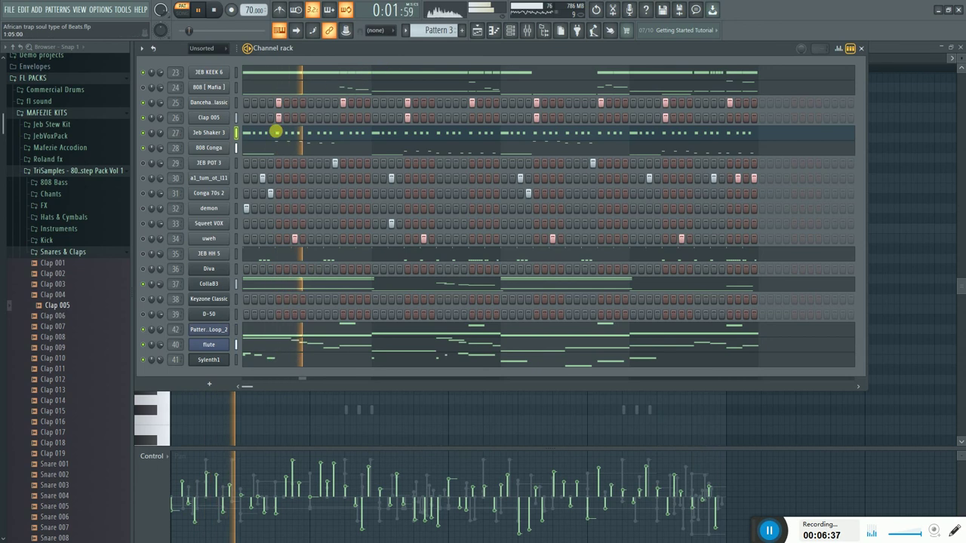
# - Examine the 808 Conga notes in the piano roll, and view and close the channel's sample settings window
pyautogui.click(267, 147)
pyautogui.scroll(-3, 474, 297)
pyautogui.scroll(-1, 494, 308)
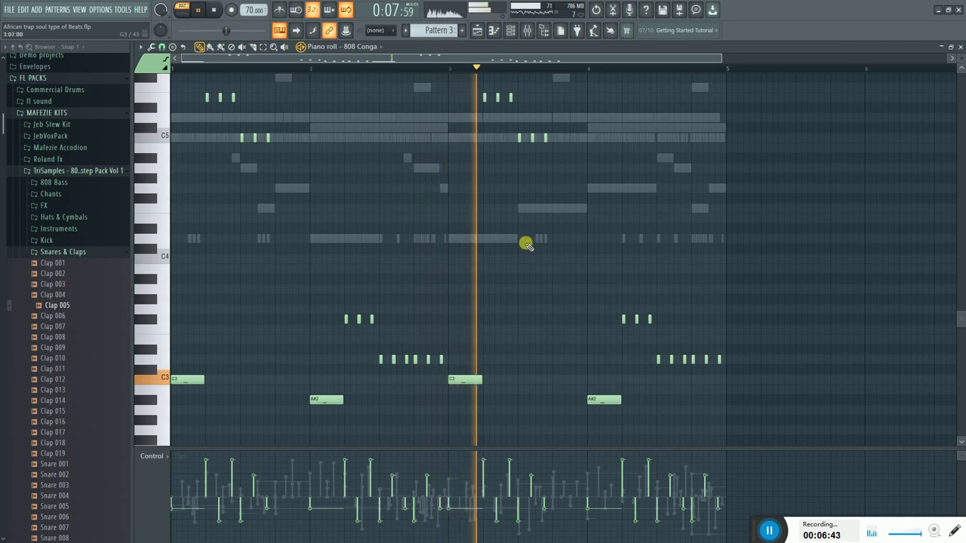
pyautogui.press('F6')
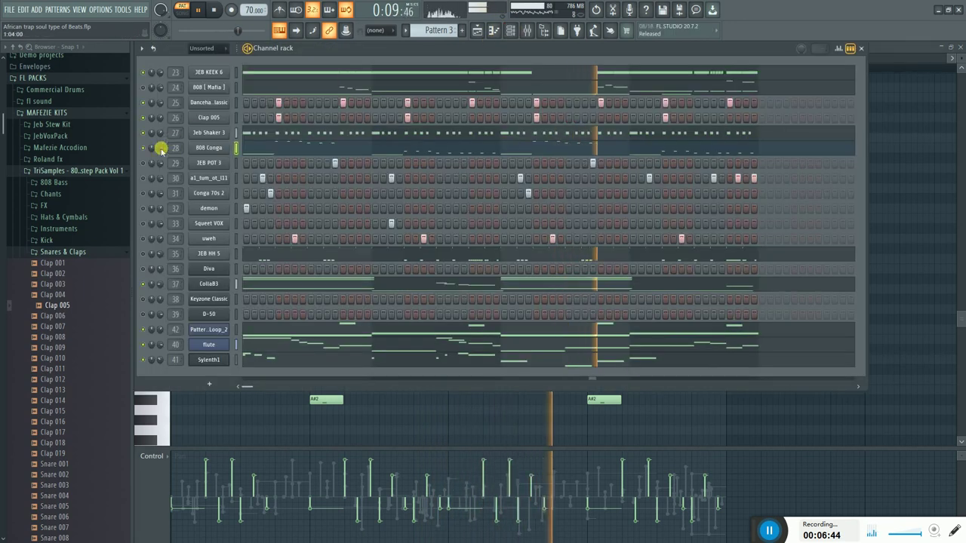
pyautogui.click(217, 148)
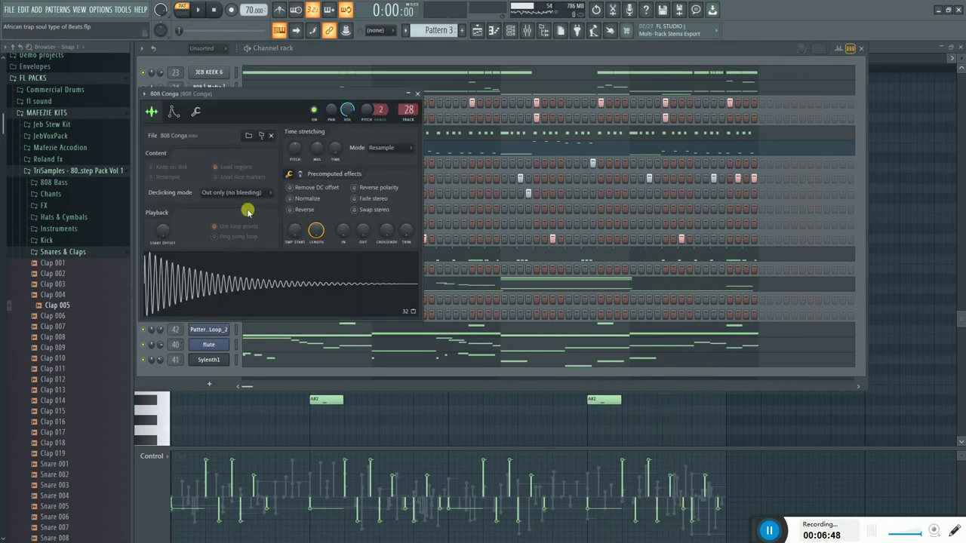
pyautogui.click(418, 95)
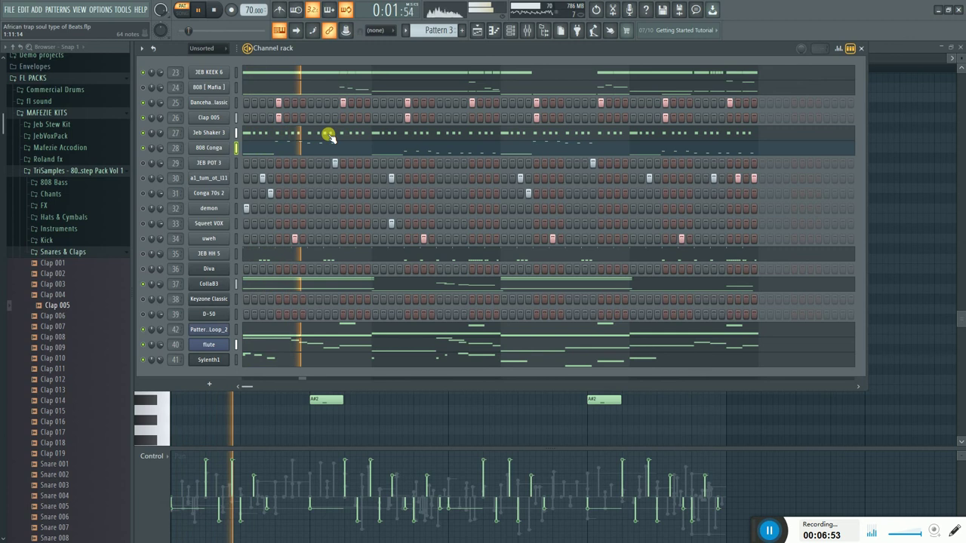
# - Examine the 808 Conga notes and velocities across their full pitch range in the piano roll, and return to the channel rack
pyautogui.click(302, 146)
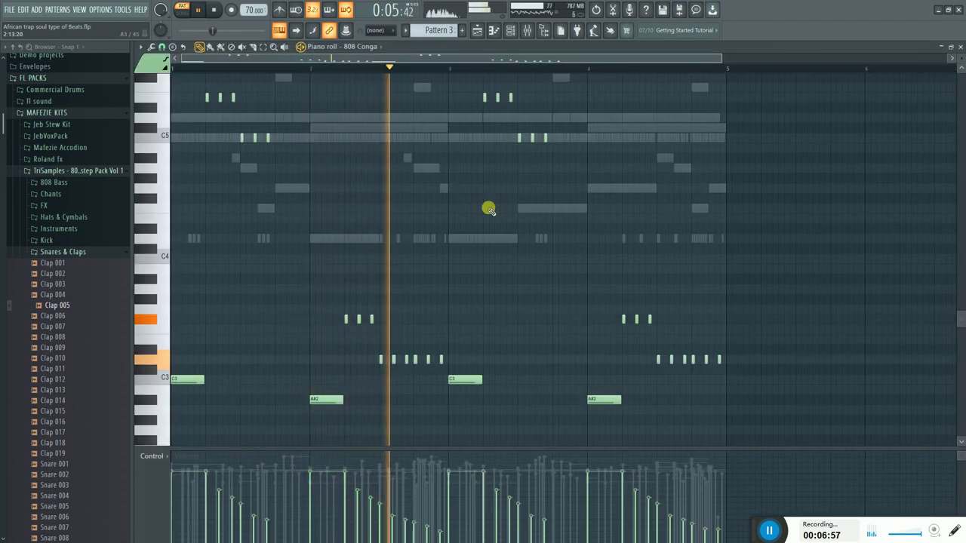
pyautogui.scroll(1, 492, 198)
pyautogui.scroll(2, 493, 192)
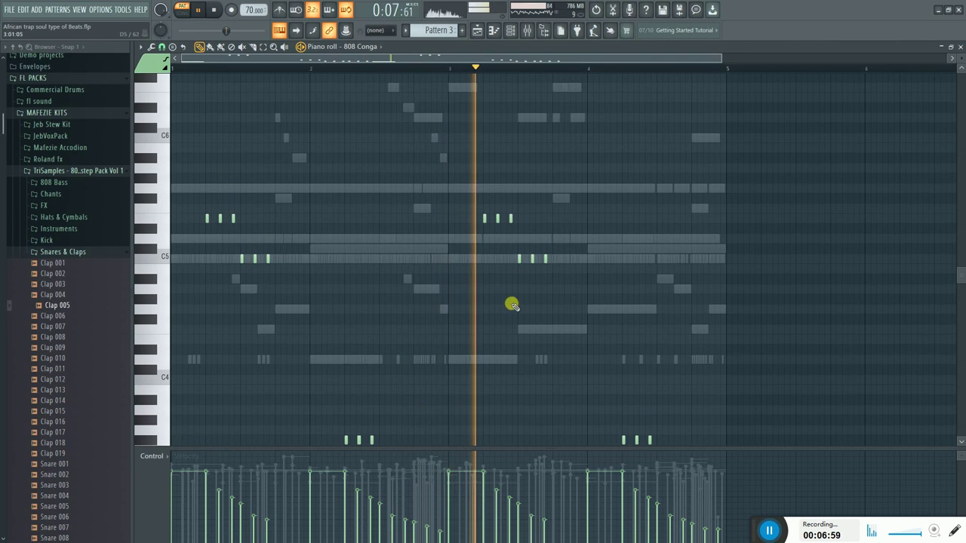
pyautogui.click(510, 30)
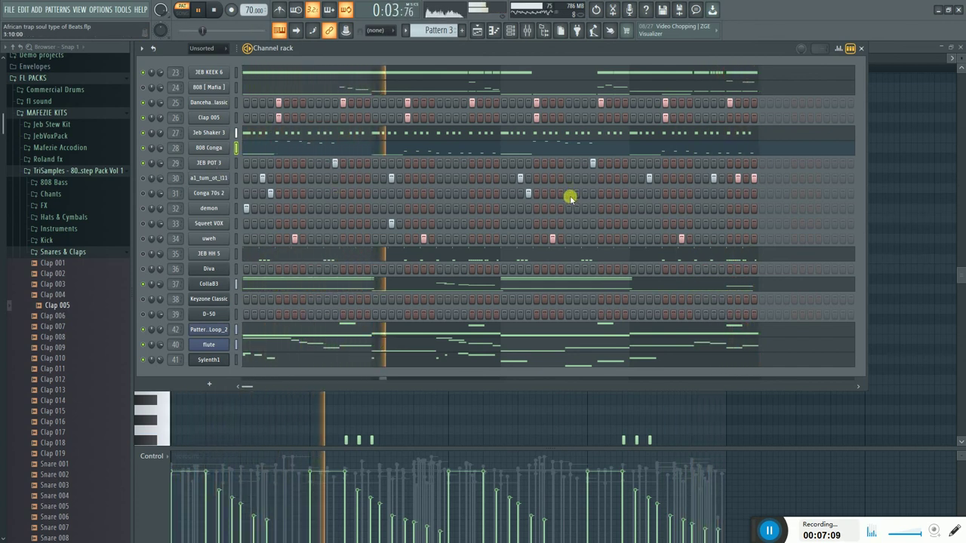
pyautogui.moveTo(204, 30); pyautogui.dragTo(239, 30)
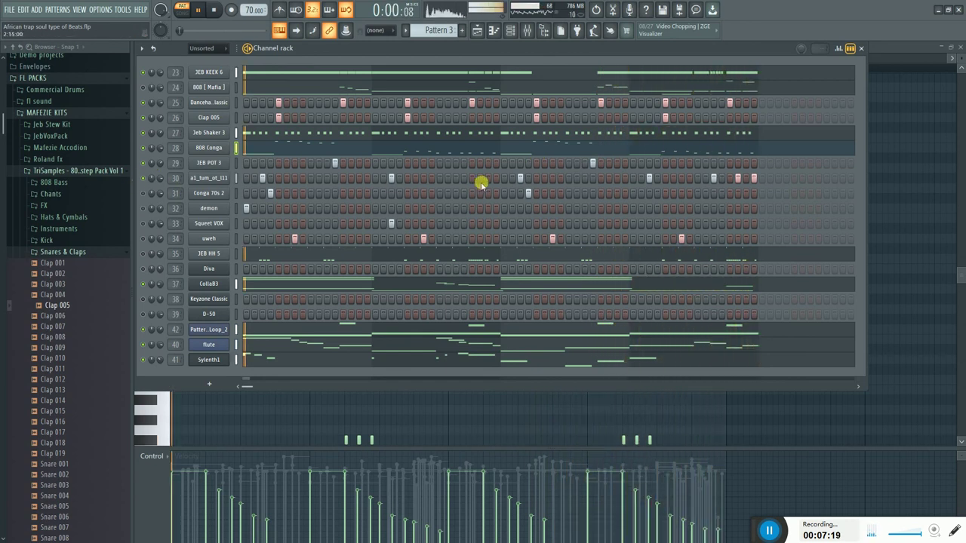
# - View the sample settings and waveform of the a1_tum_ot_l11 channel, and close its window
pyautogui.click(207, 182)
pyautogui.click(259, 301)
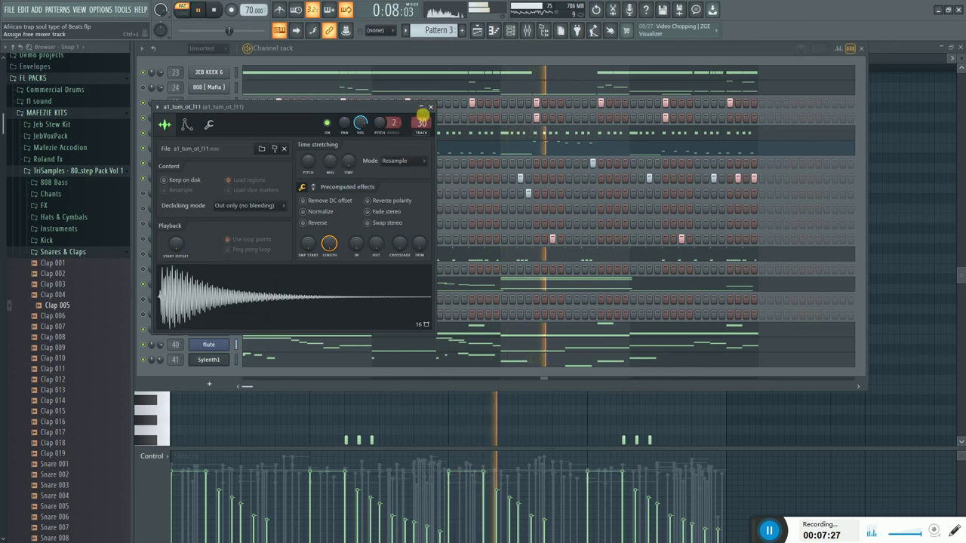
pyautogui.click(429, 106)
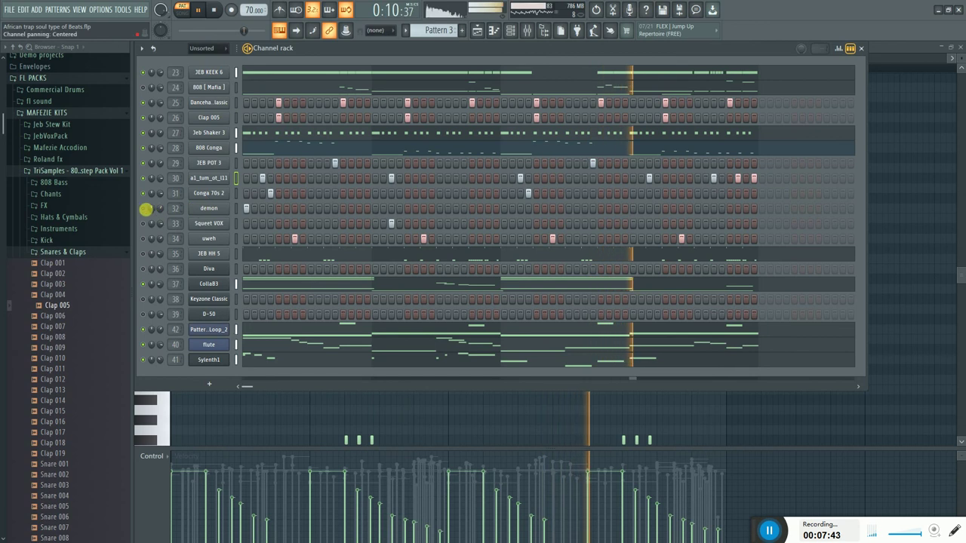
# - Unmute the demon channel, and view and close its sample settings window
pyautogui.click(144, 209)
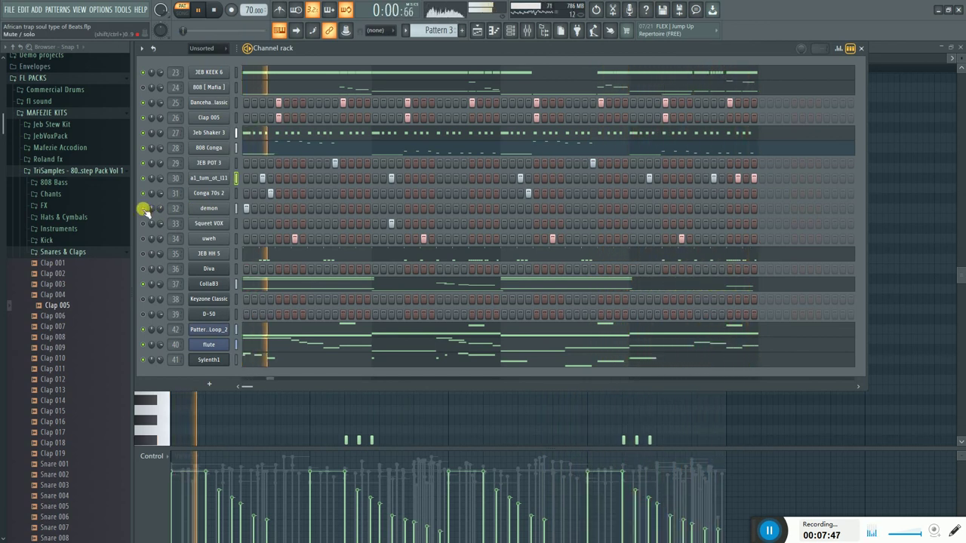
pyautogui.click(214, 213)
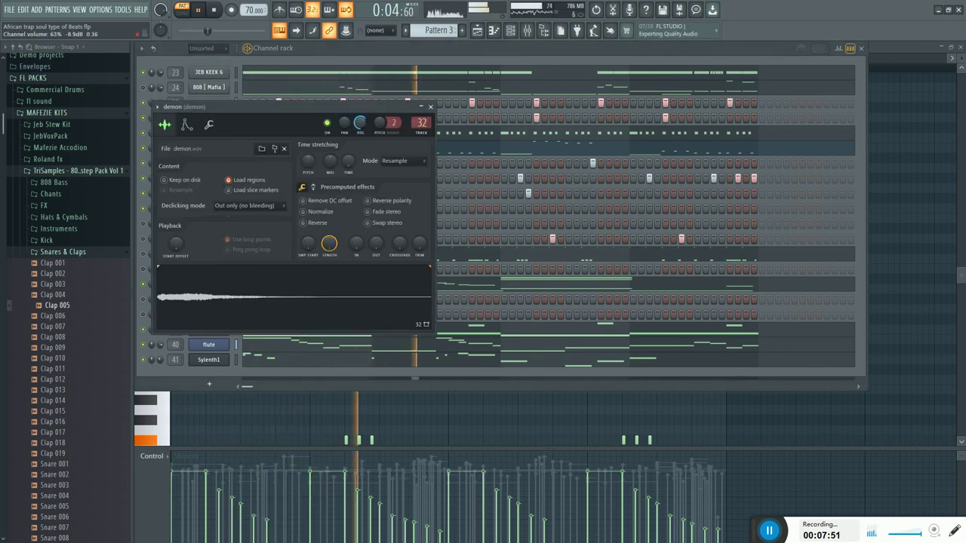
pyautogui.click(431, 107)
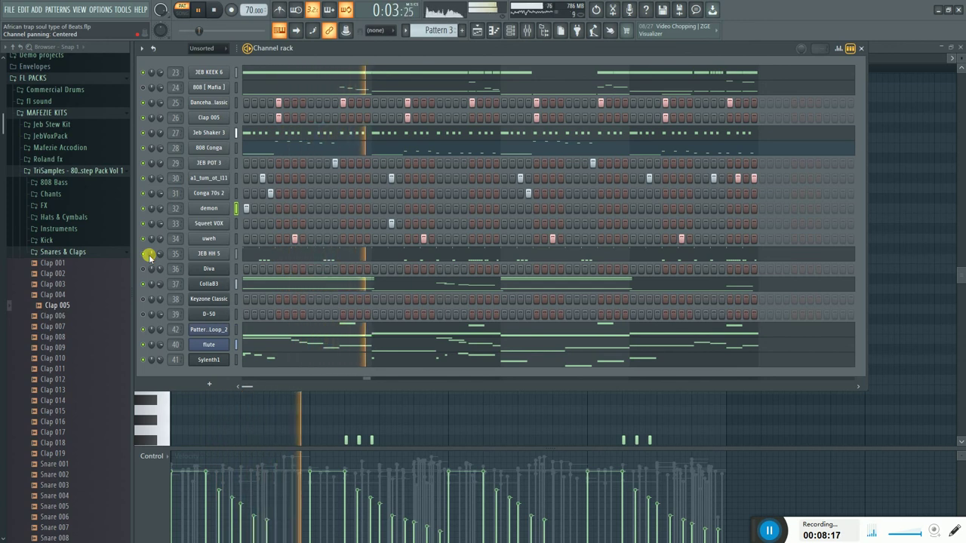
# - Examine the JEB HH 5 hi-hat notes in the piano roll, and return to the channel rack
pyautogui.click(306, 261)
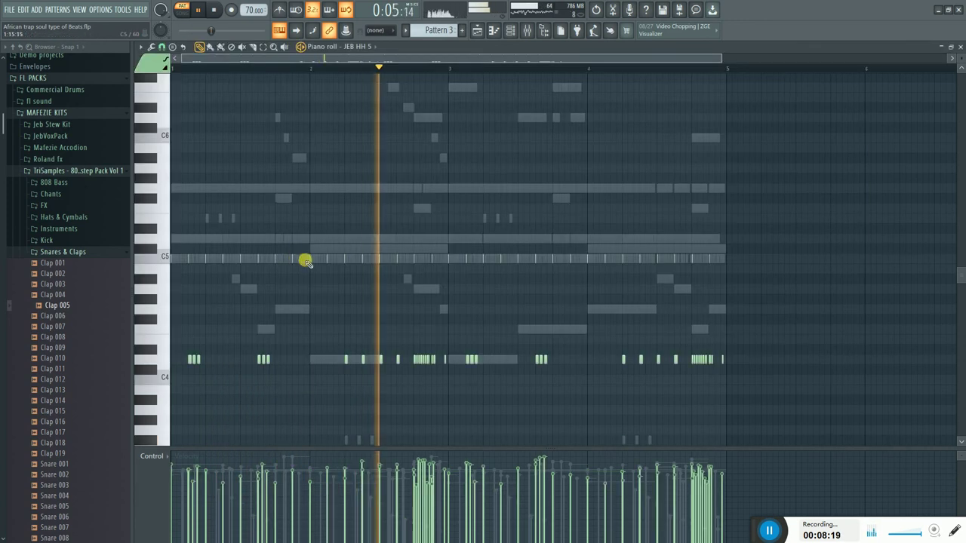
pyautogui.scroll(-4, 478, 383)
pyautogui.scroll(4, 482, 387)
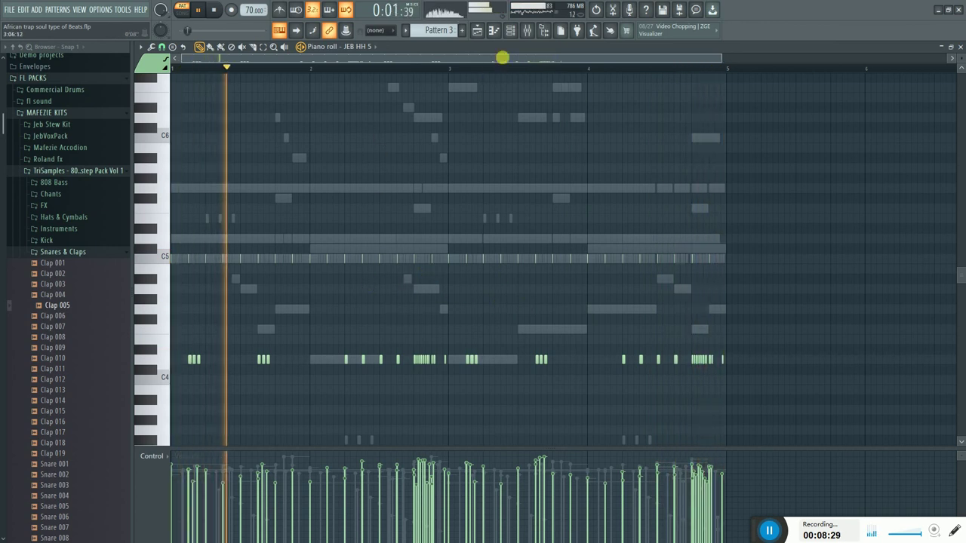
pyautogui.press('F6')
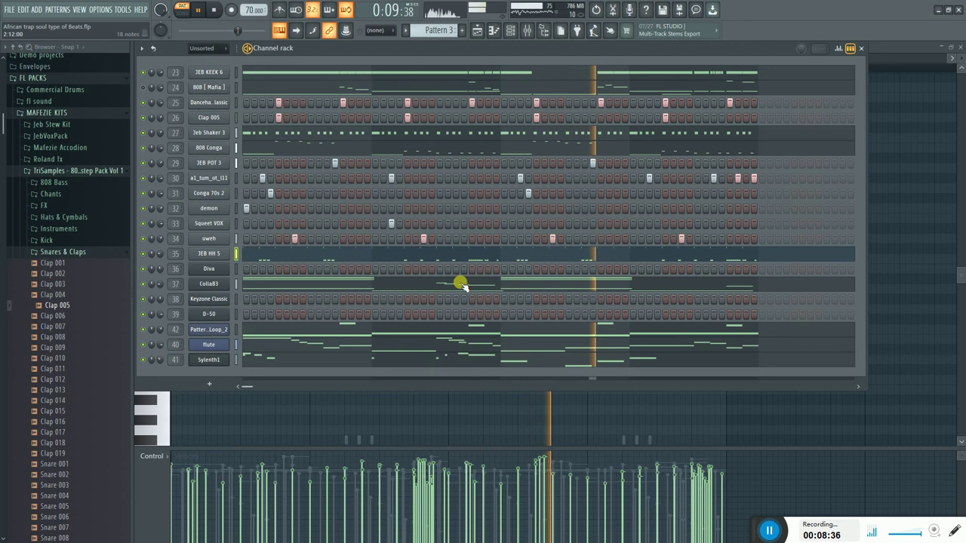
# - Stop playback, view the 808 [ Mafia ] sample settings, and play the pattern with its bass notes in the piano roll
pyautogui.click(214, 11)
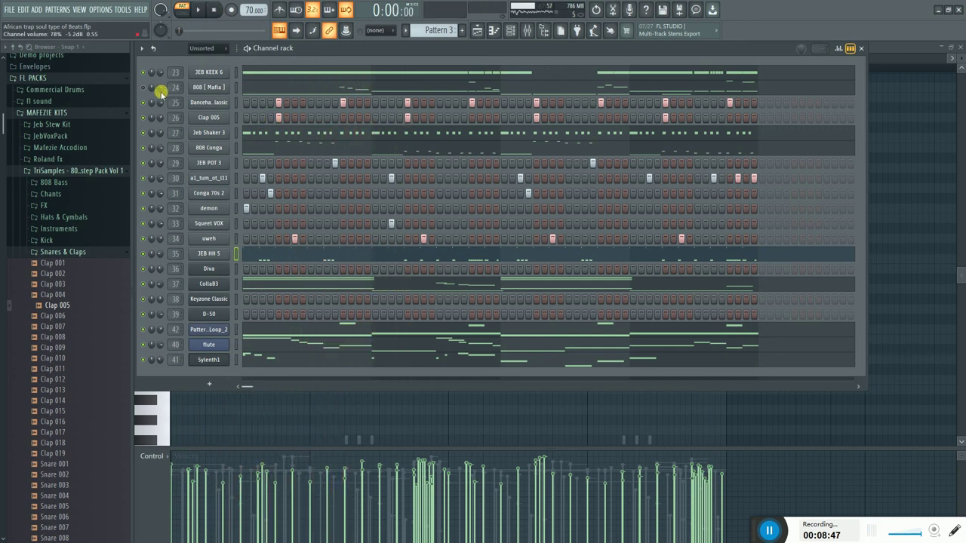
pyautogui.click(218, 103)
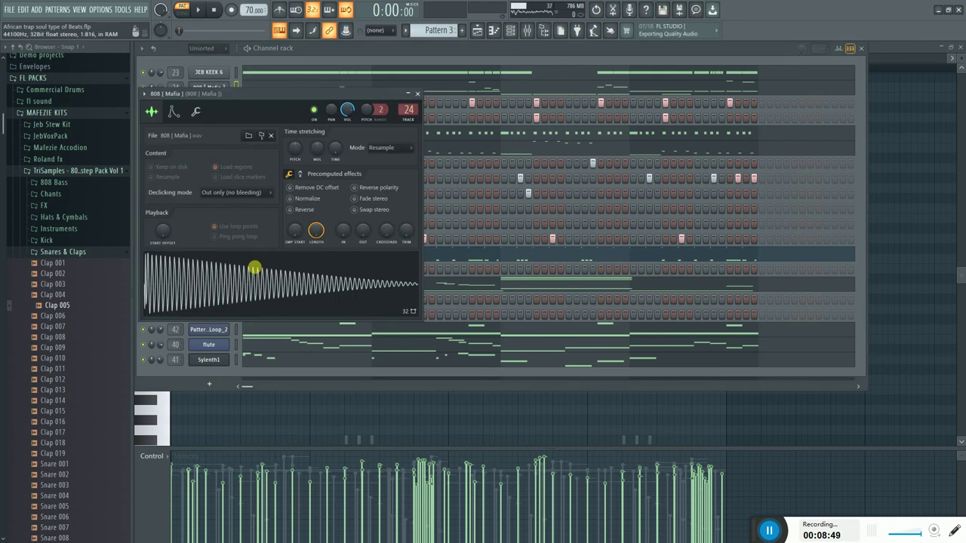
pyautogui.click(419, 95)
pyautogui.click(258, 87)
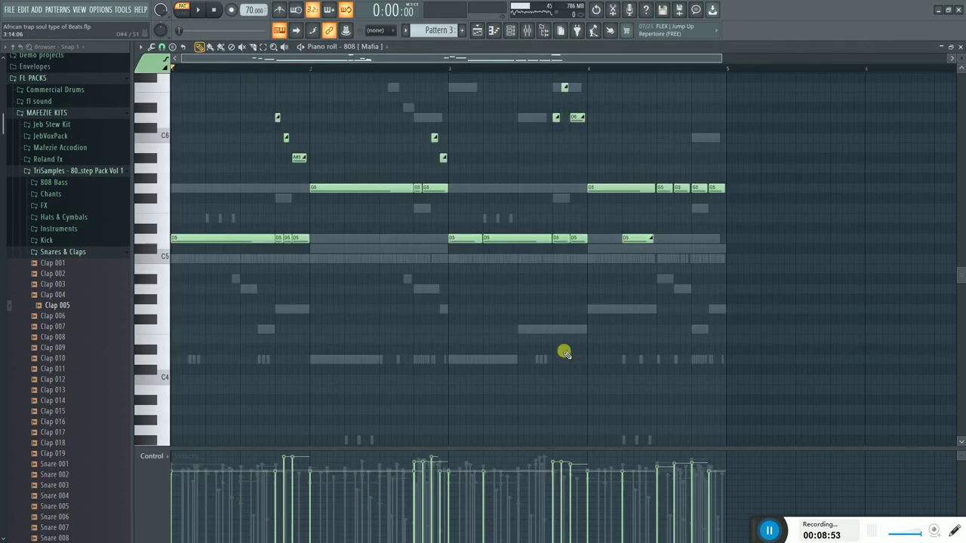
pyautogui.press('space')
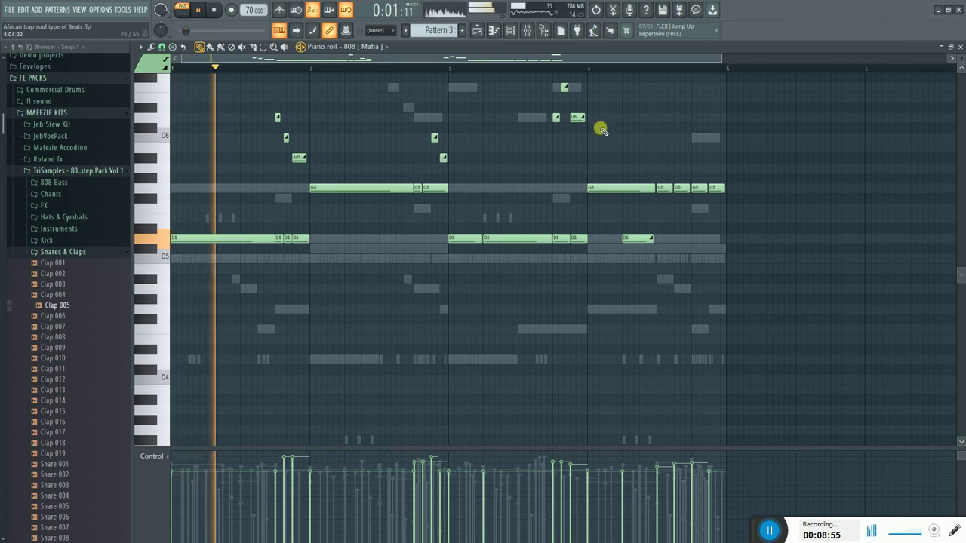
# - Load Fruity Fast Dist into the first effect slot of the 808 [ Mafia ] mixer track and adjust its threshold
pyautogui.click(519, 30)
pyautogui.click(526, 31)
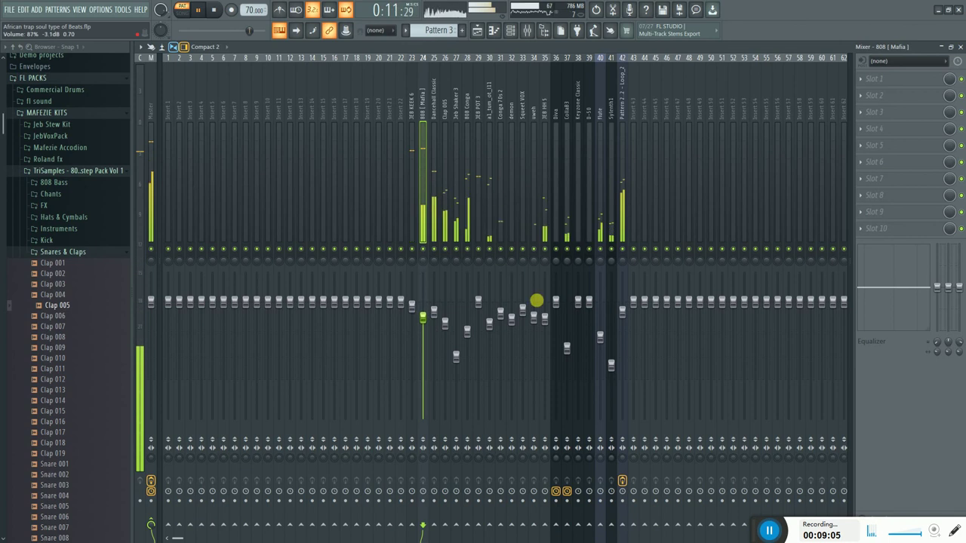
pyautogui.click(871, 78)
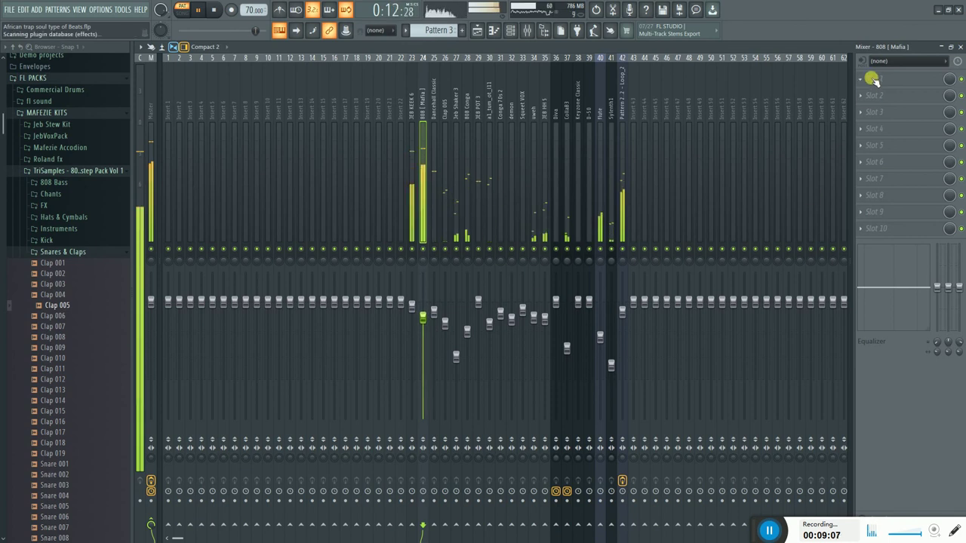
pyautogui.moveTo(872, 78); pyautogui.dragTo(620, 135)
pyautogui.moveTo(395, 199); pyautogui.dragTo(242, 195)
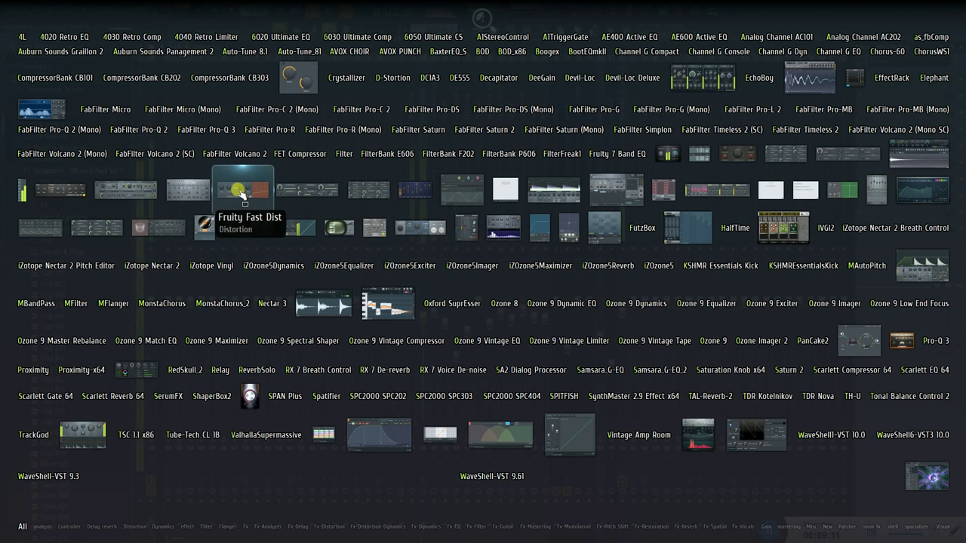
pyautogui.moveTo(425, 262); pyautogui.dragTo(423, 261)
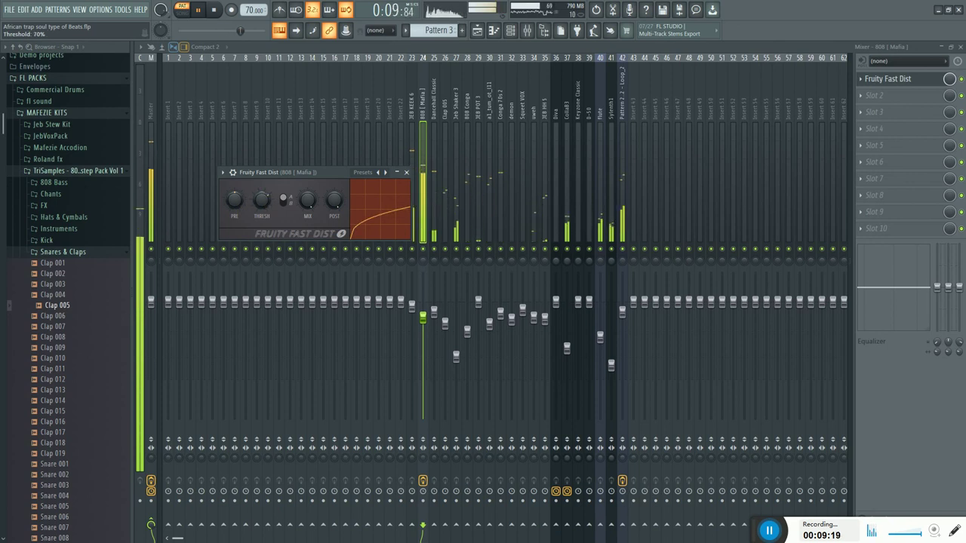
pyautogui.click(406, 171)
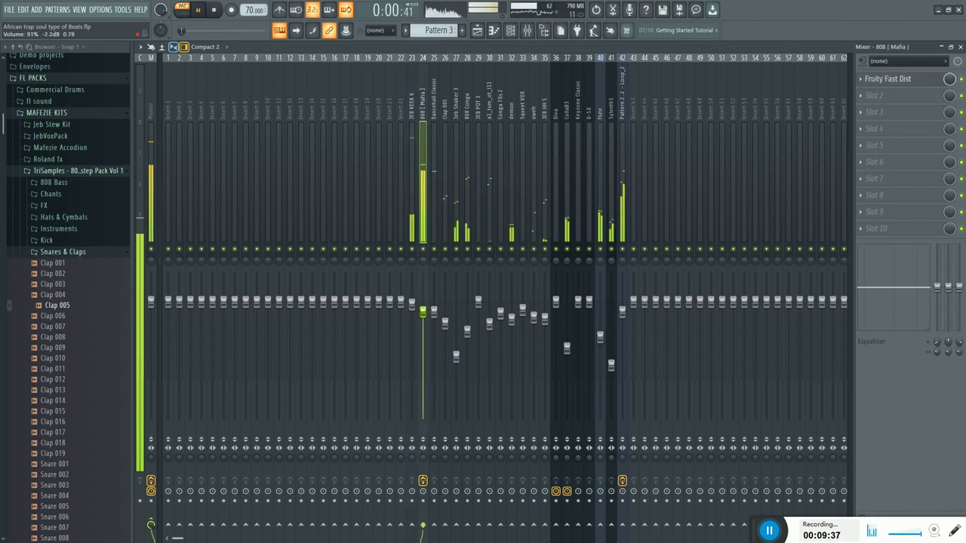
# - Lower the JEB KEEK 6 mixer track volume to 96% (-0.9 dB) and reduce the 808 [ Mafia ] track volume slightly
pyautogui.click(412, 182)
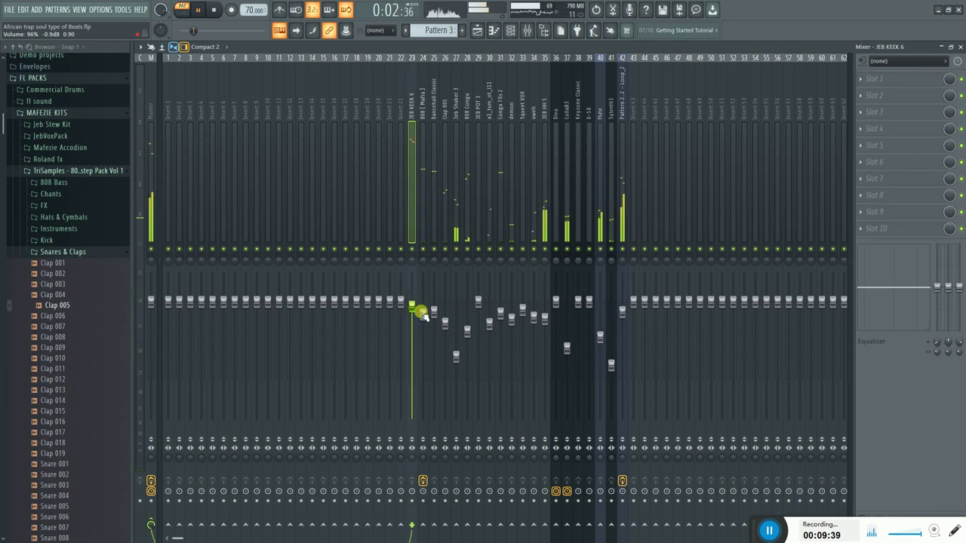
pyautogui.scroll(-2, 423, 316)
pyautogui.moveTo(422, 312); pyautogui.dragTo(422, 317)
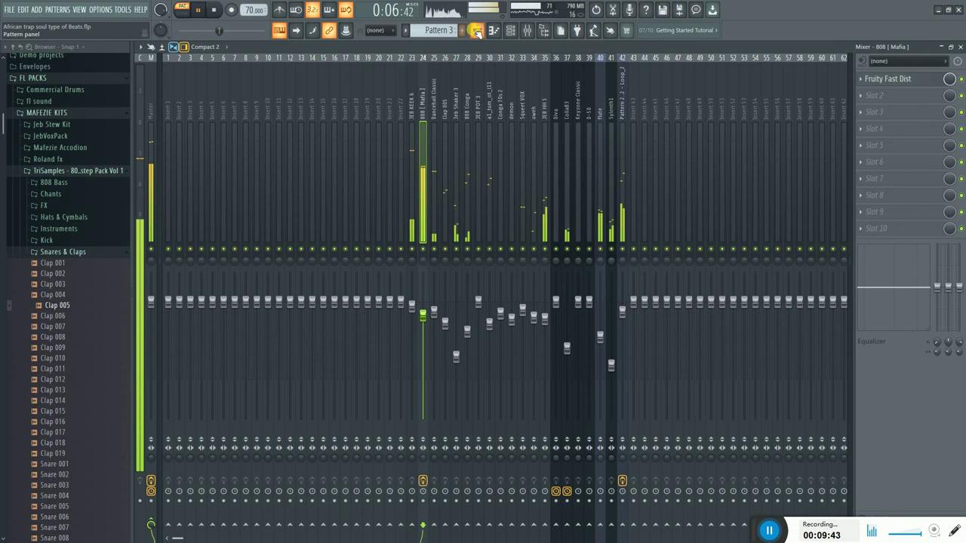
# - Check the playlist arrangement, return to the channel rack, and save the project
pyautogui.click(477, 30)
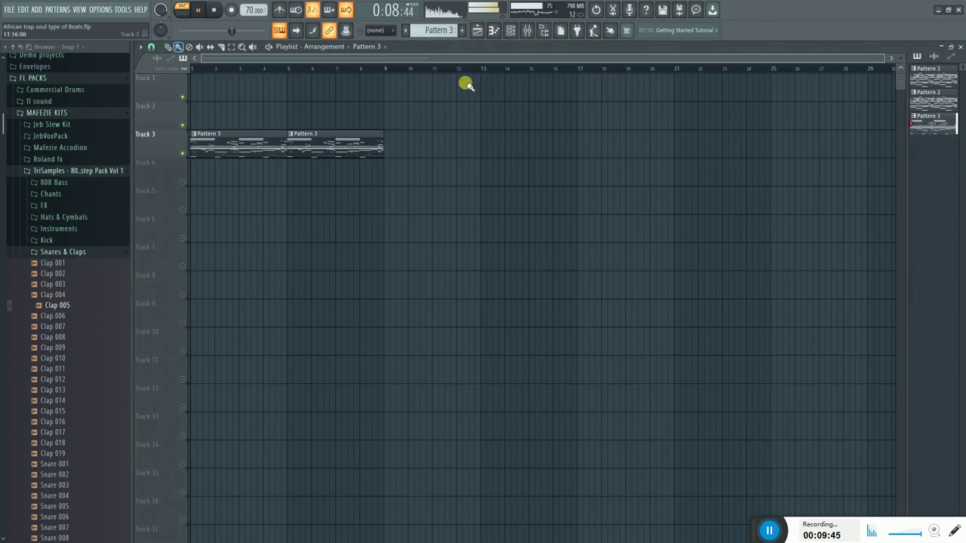
pyautogui.click(509, 31)
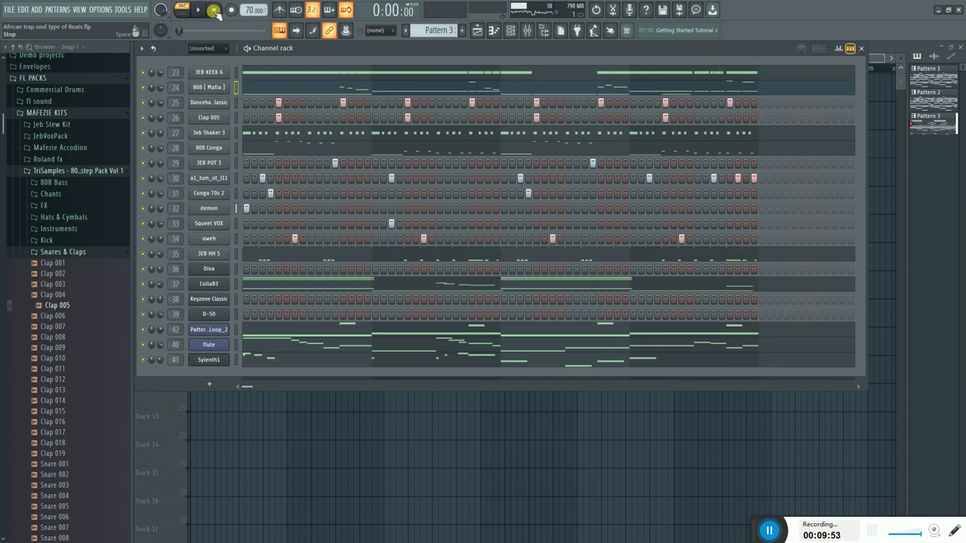
pyautogui.click(8, 9)
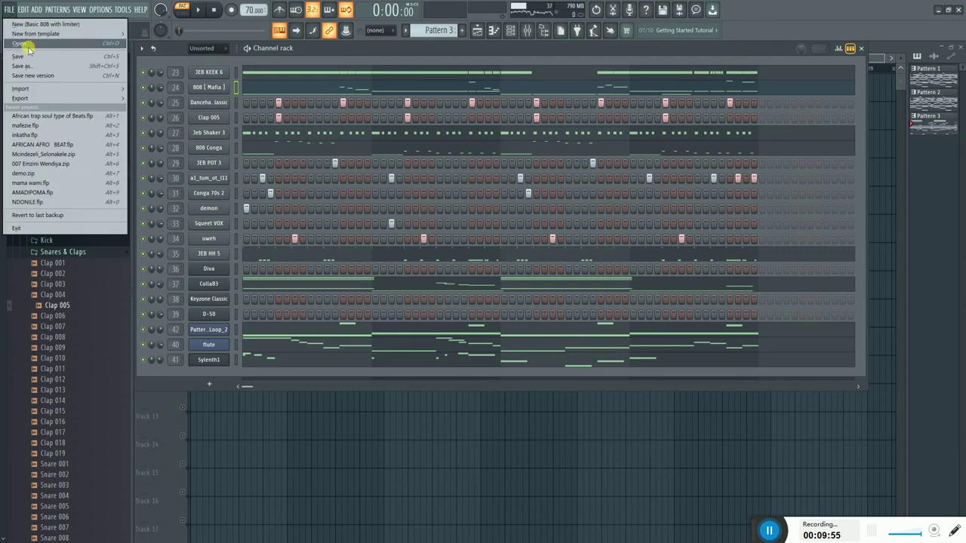
pyautogui.click(21, 57)
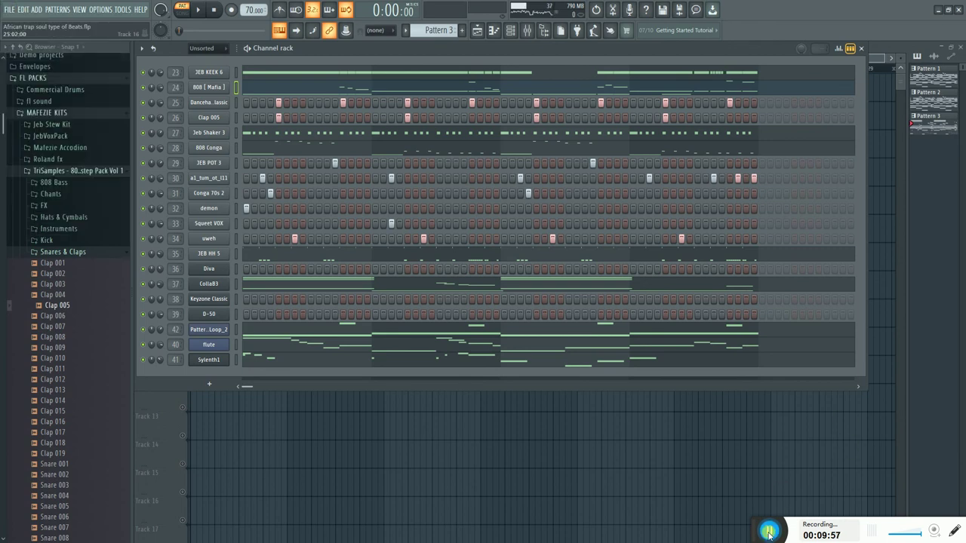